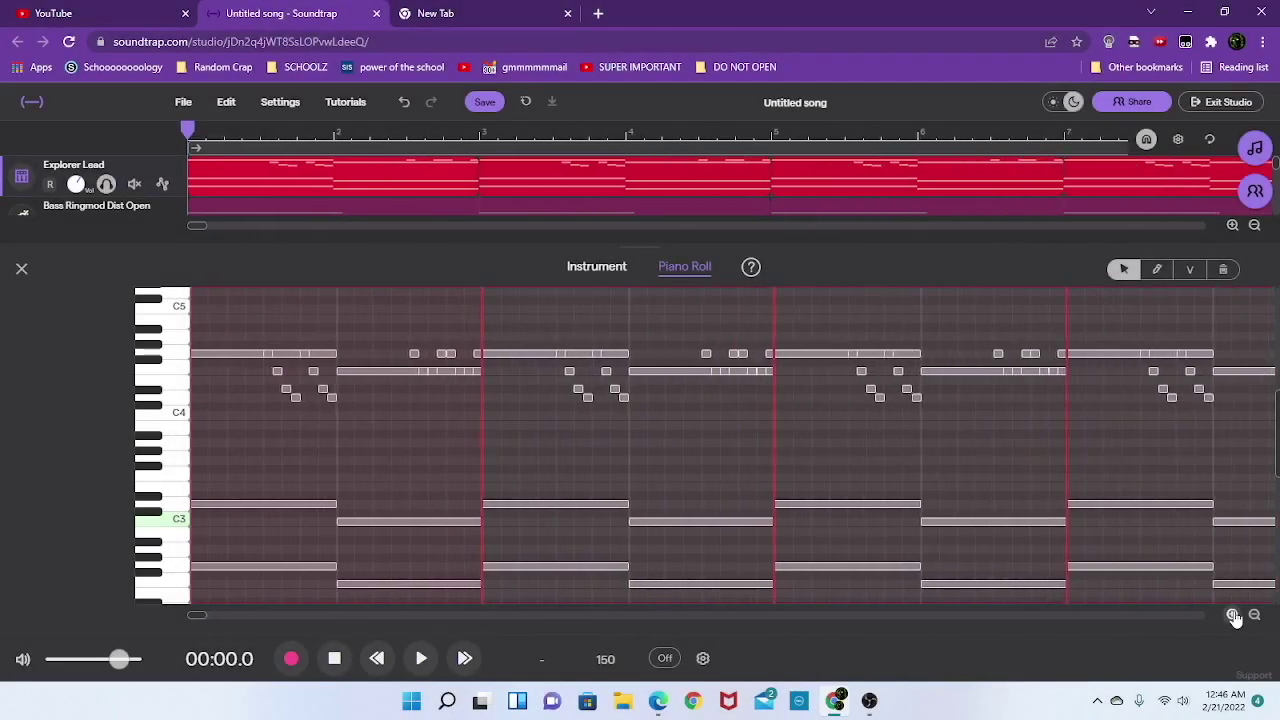
Step: Play the opening bars of the Explorer Lead melody in the piano roll
click(1233, 615)
key(space)
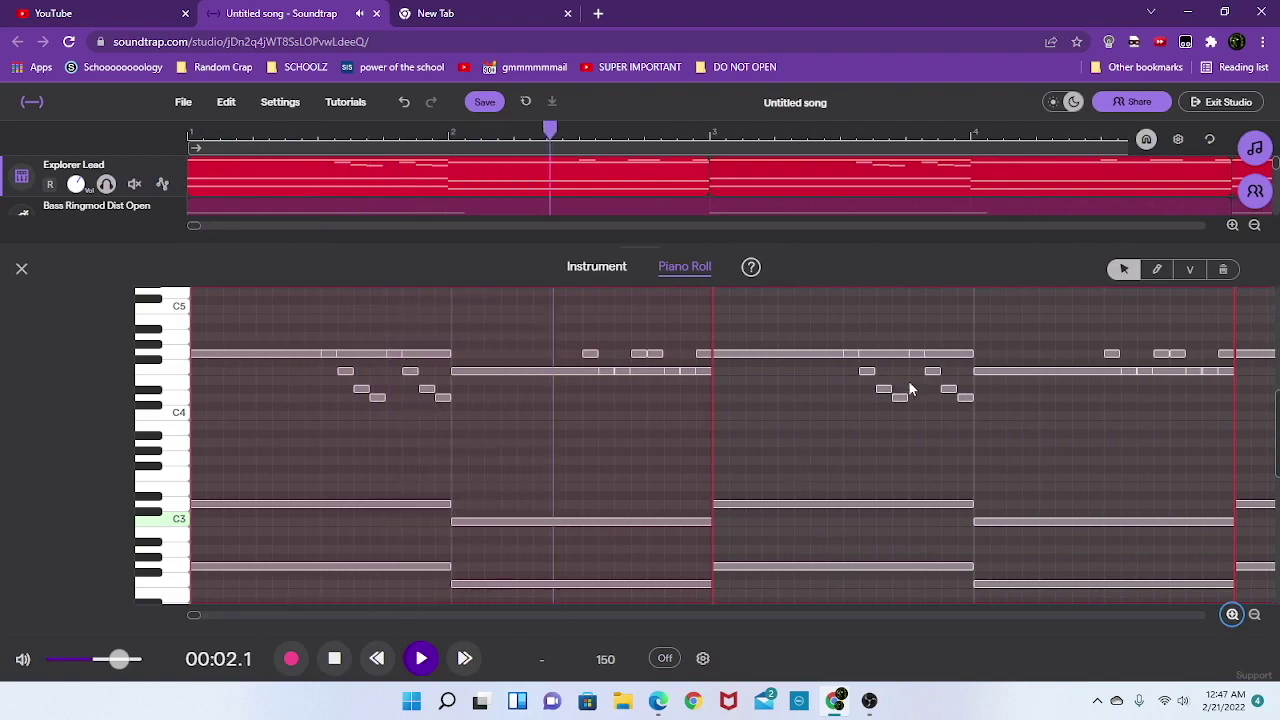
key(space)
Step: Show the note velocities of Explorer Lead and continue playback across more of its repeating regions
click(1187, 270)
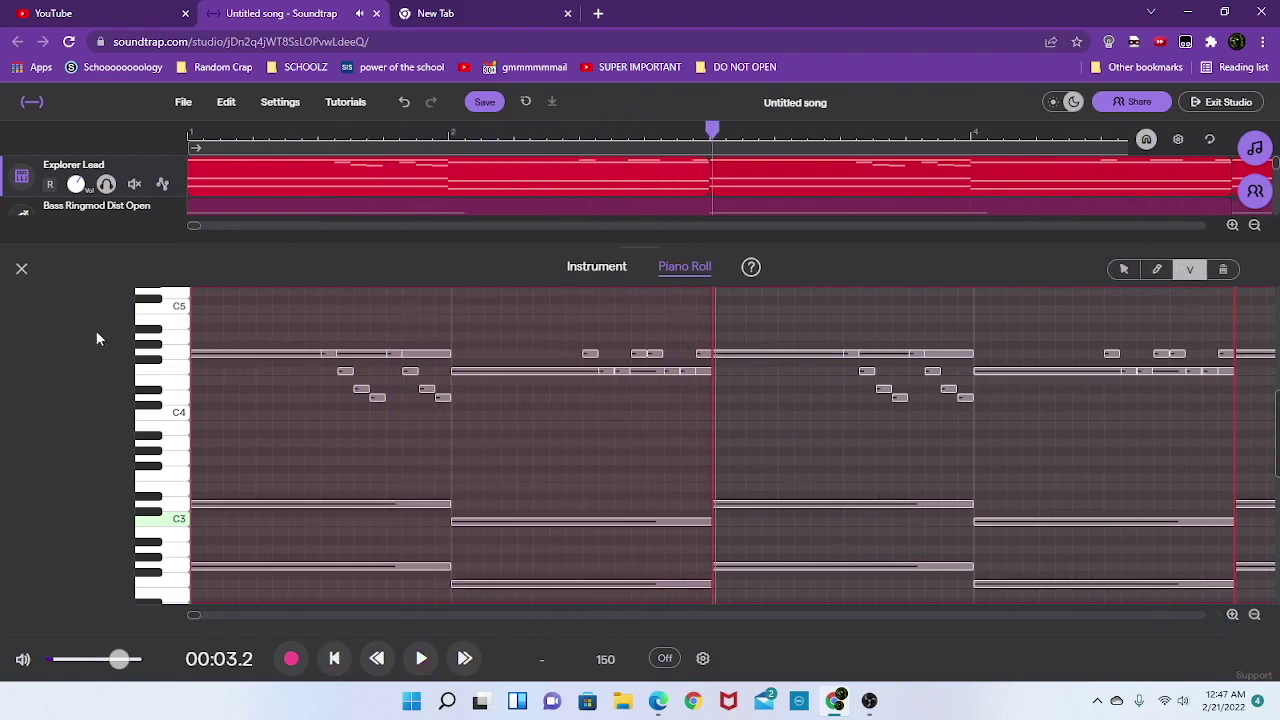
key(space)
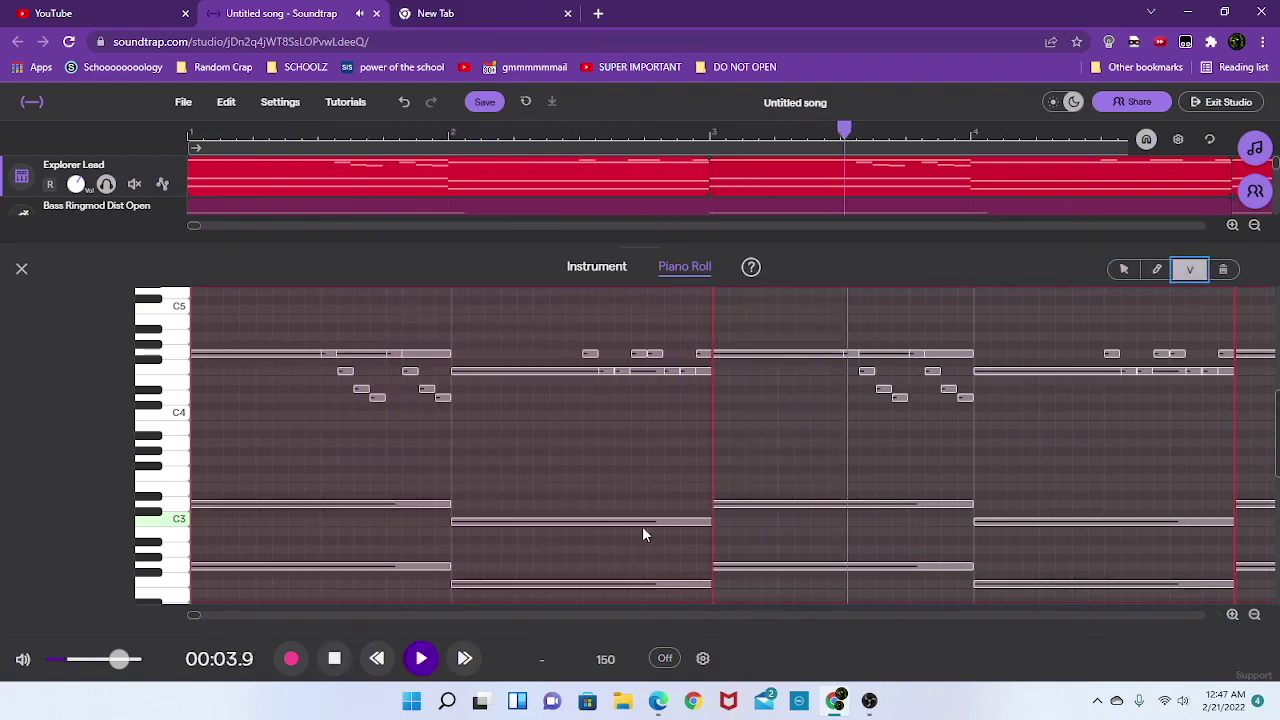
click(1255, 615)
key(space)
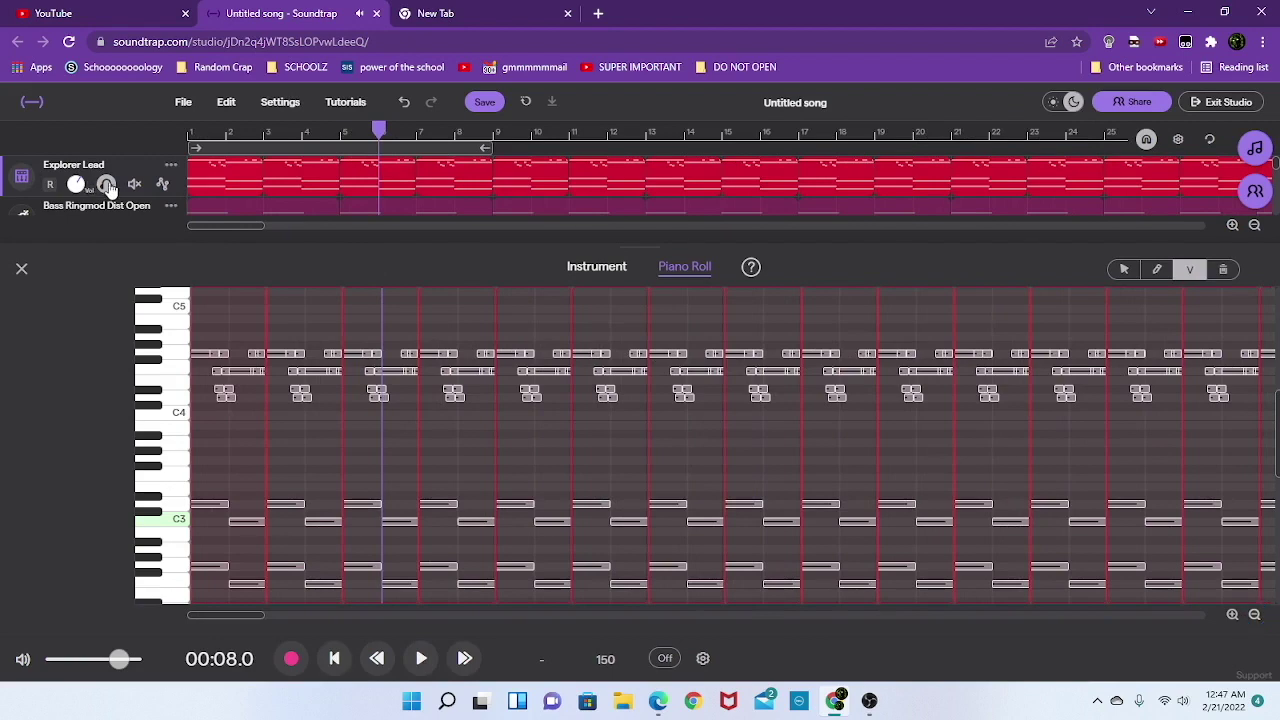
Step: Close the editor, switch solo from Explorer Lead to Bass Ringmod Dist Open and return the playhead to the start
click(21, 268)
click(106, 184)
click(106, 184)
click(106, 184)
click(106, 225)
click(219, 142)
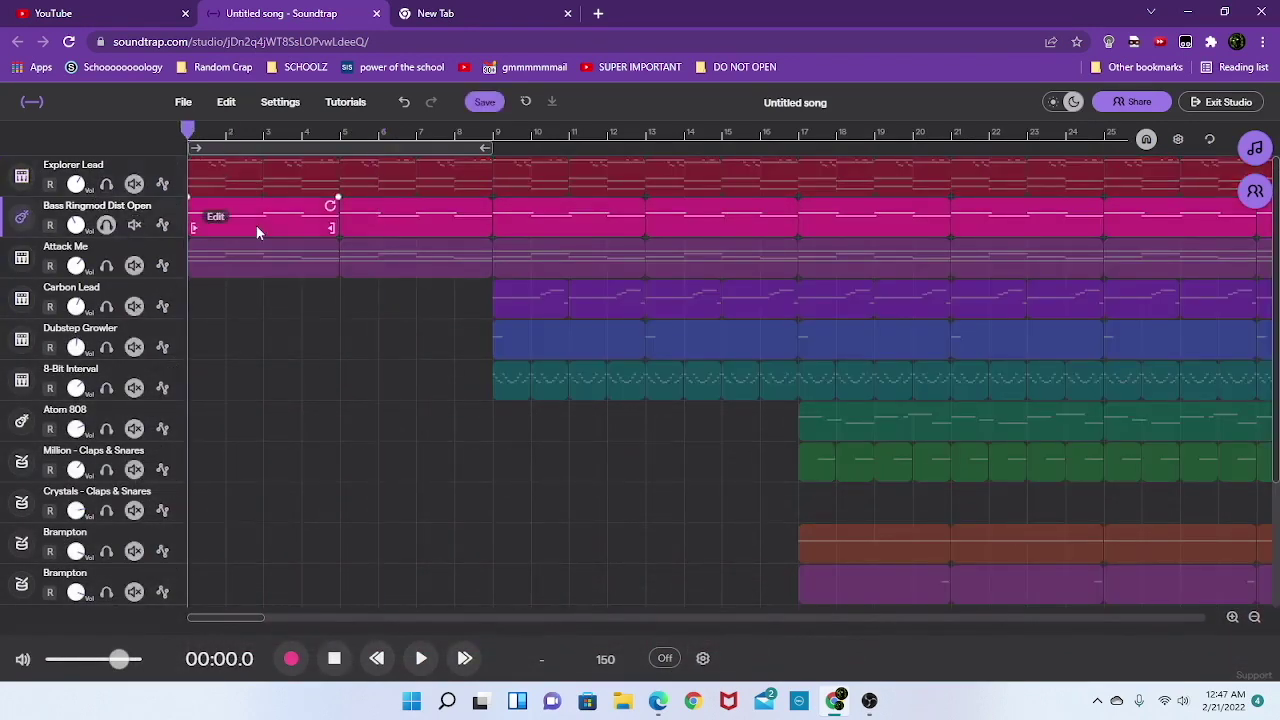
Step: Open the first Bass Ringmod Dist Open region in the piano roll, play its notes and close the editor
double_click(256, 225)
key(space)
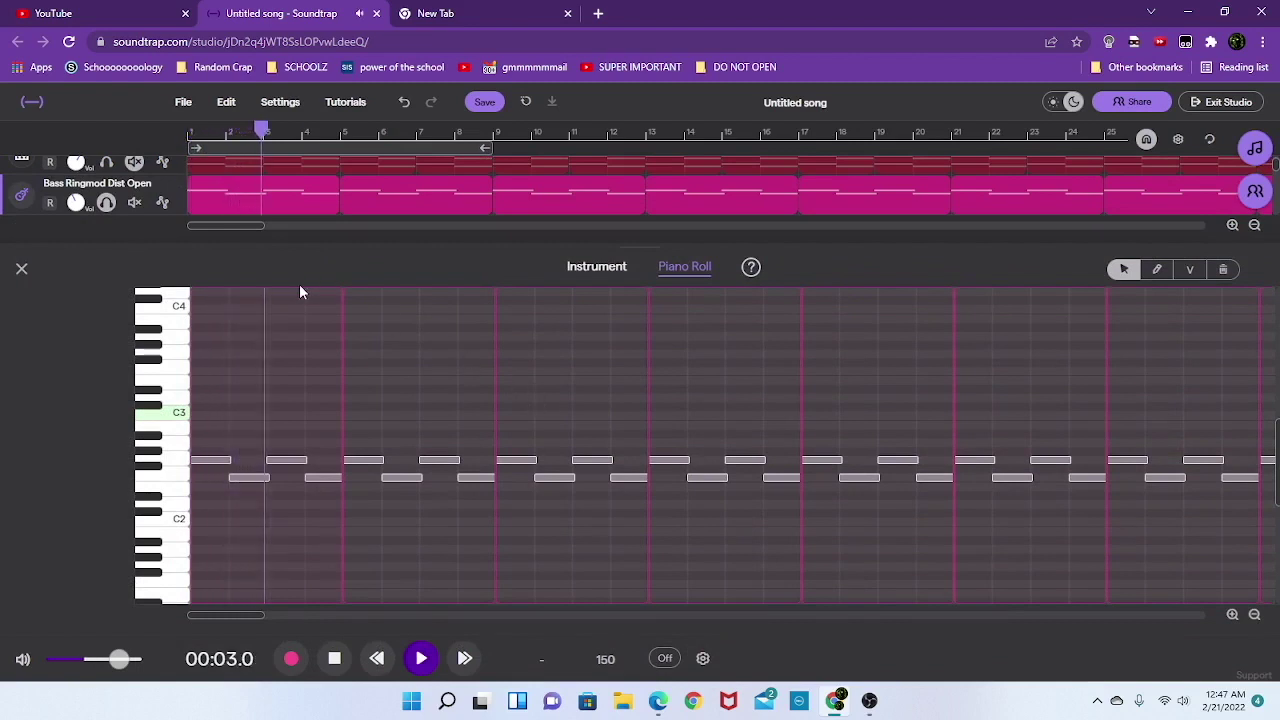
key(space)
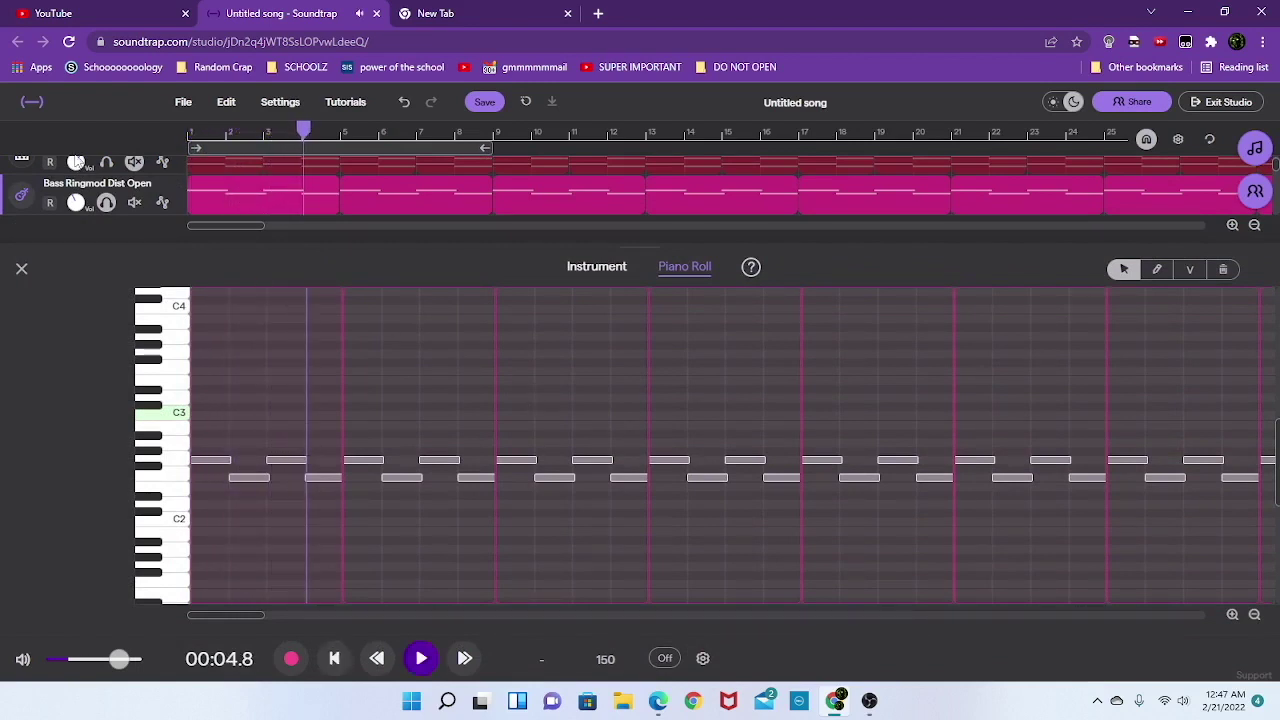
click(23, 270)
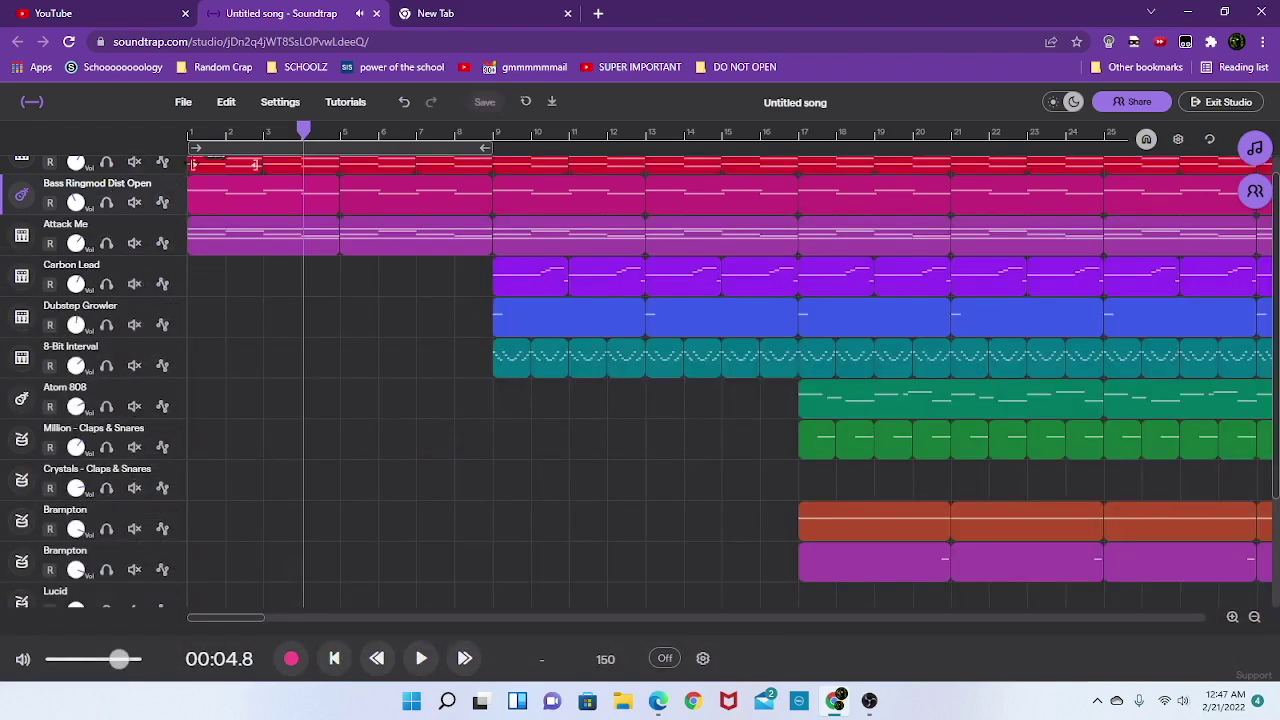
Step: Solo the Attack Me track, return the playhead to the start and show the instrument settings from its first region
click(106, 243)
click(218, 232)
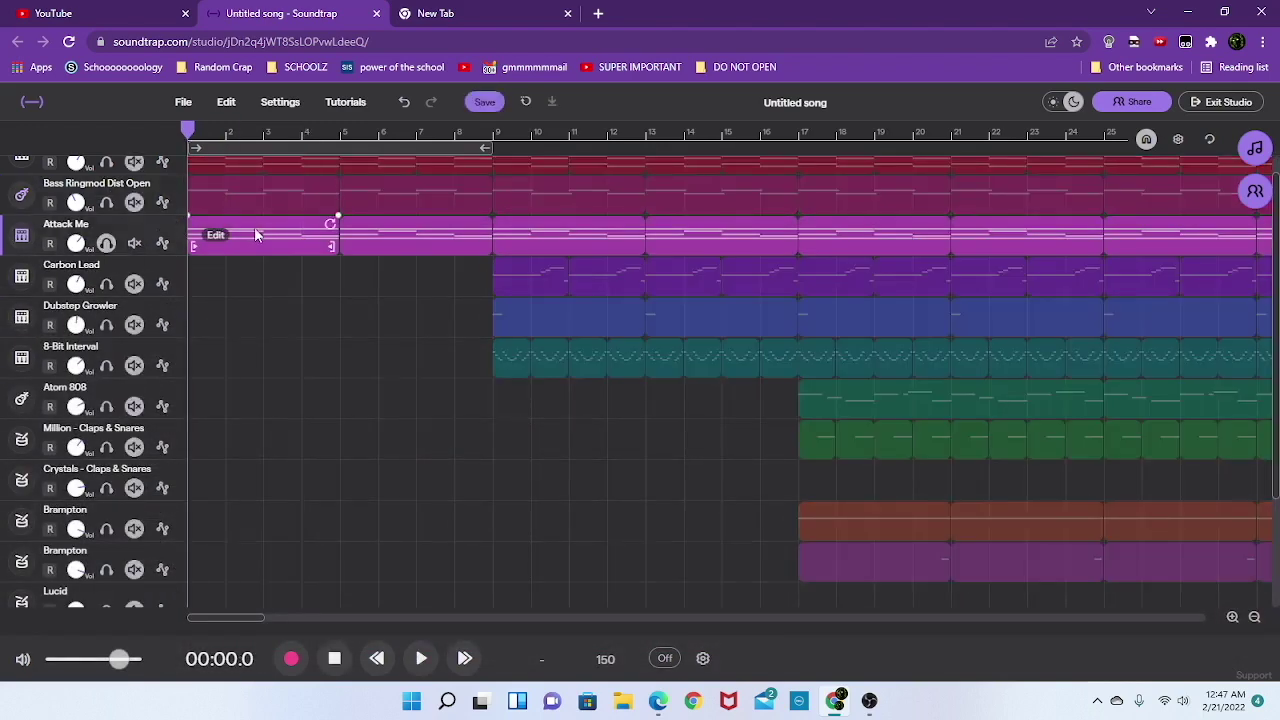
double_click(255, 235)
click(582, 270)
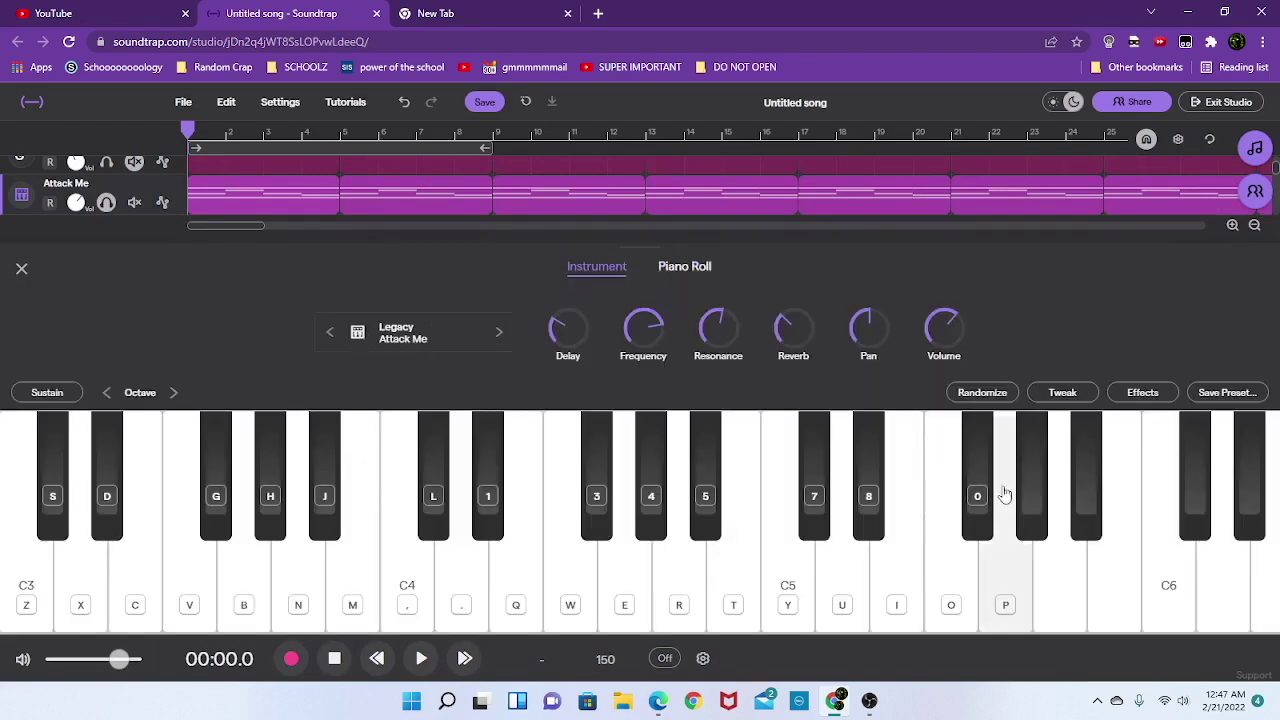
Step: Play the Attack Me chords from the start in the piano roll, then close the editor
click(690, 268)
click(1231, 614)
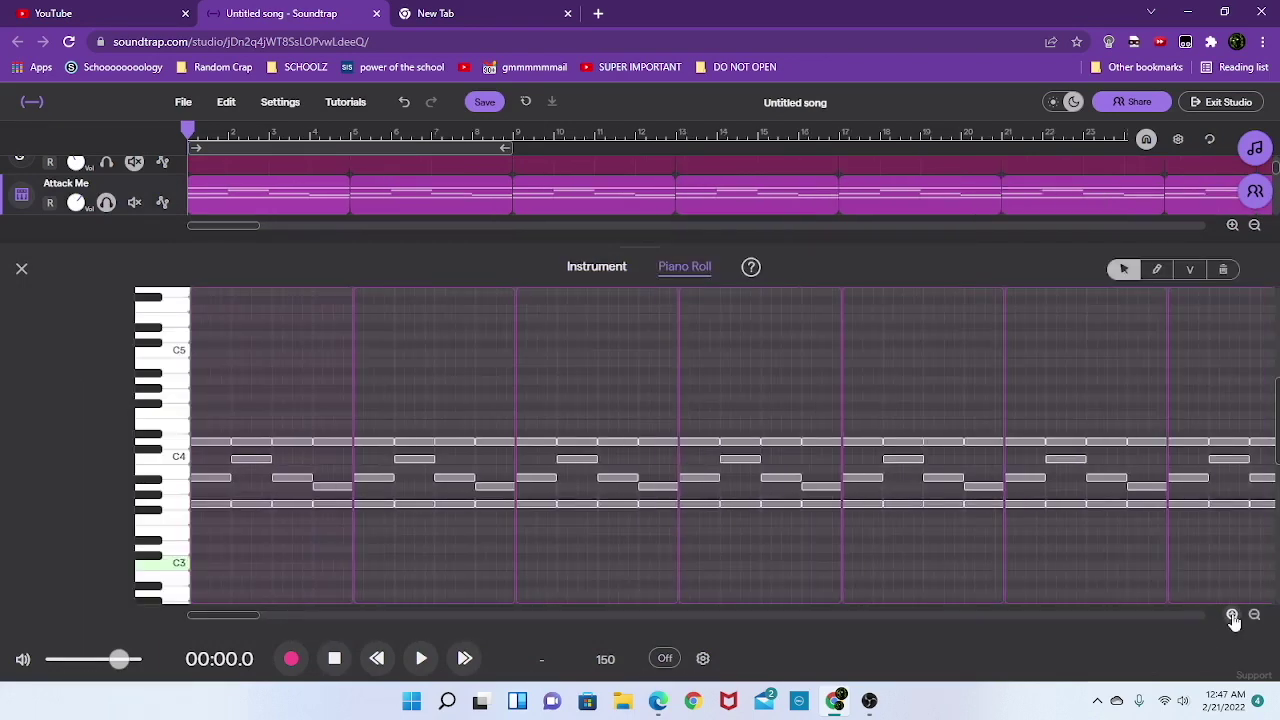
key(space)
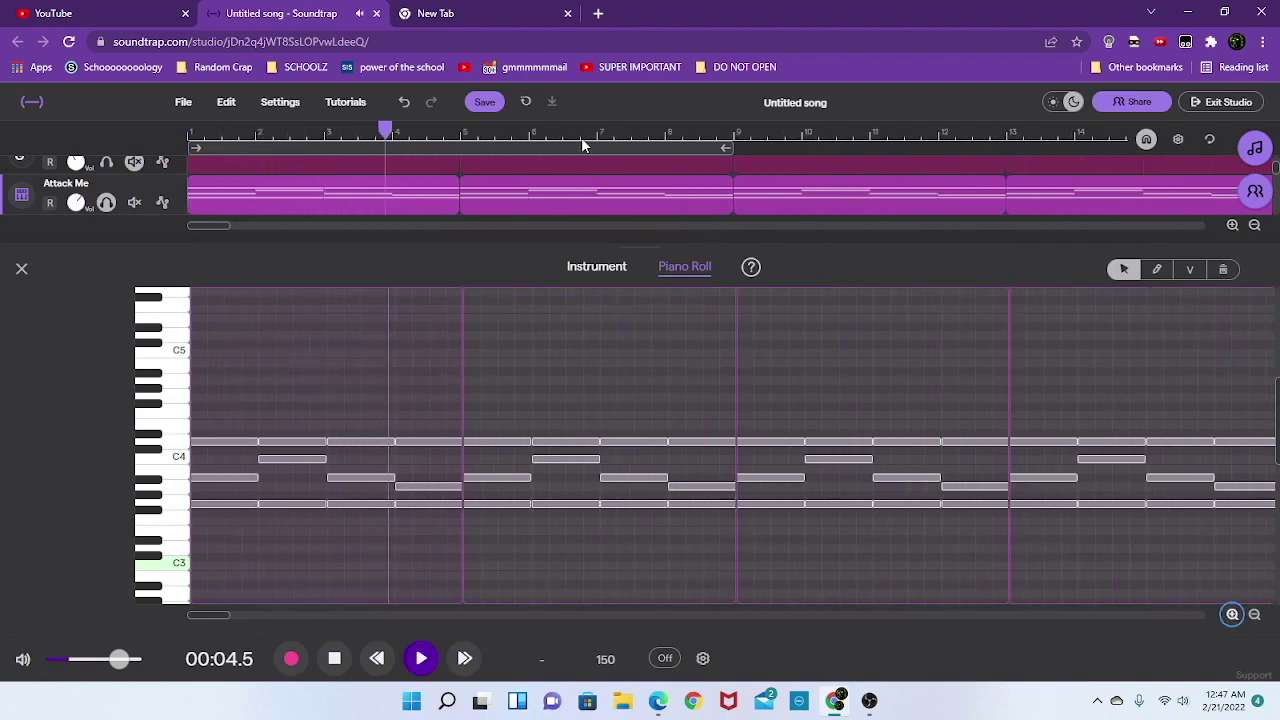
key(space)
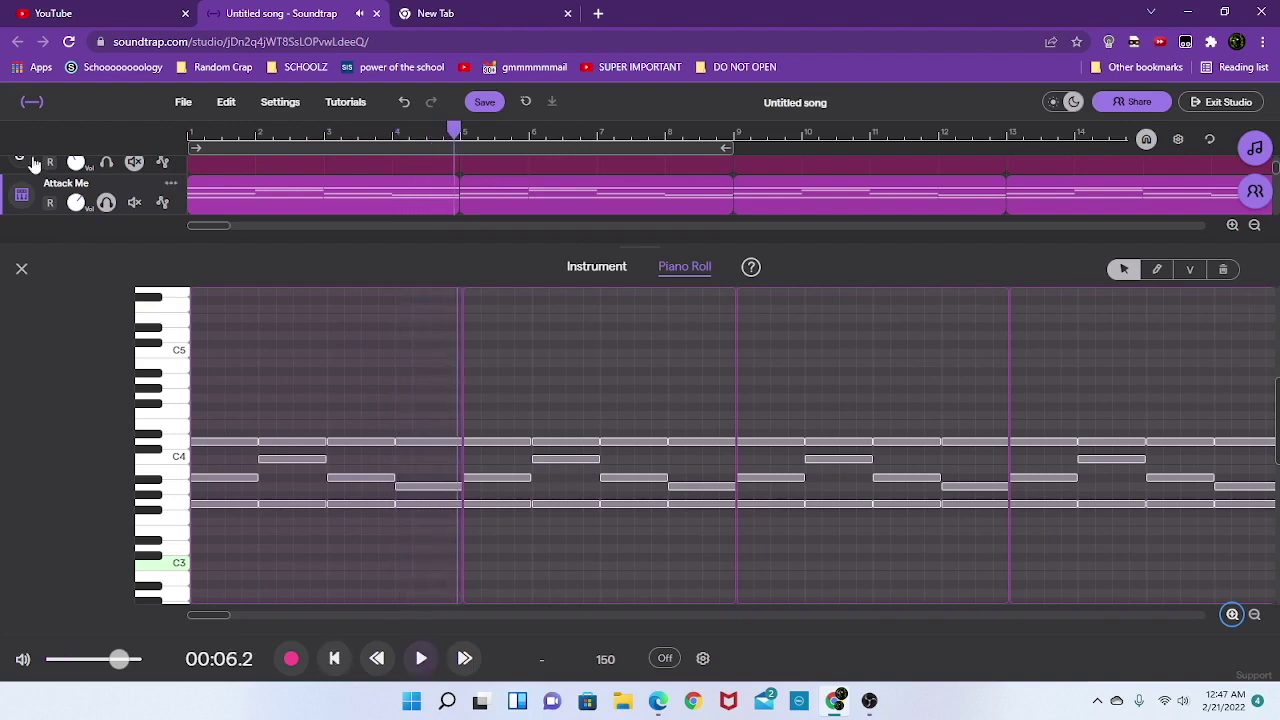
click(21, 283)
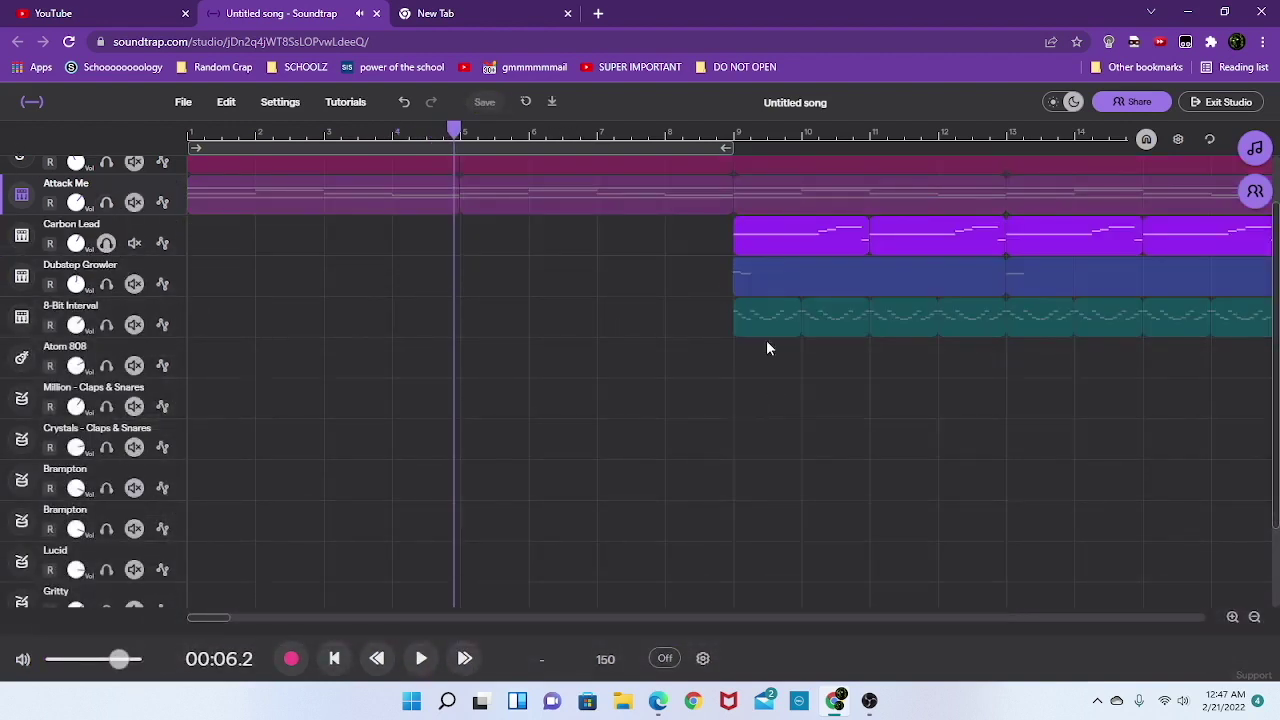
Step: Place the playhead near bar 9 and show the Carbon Lead instrument settings from its first region
click(752, 133)
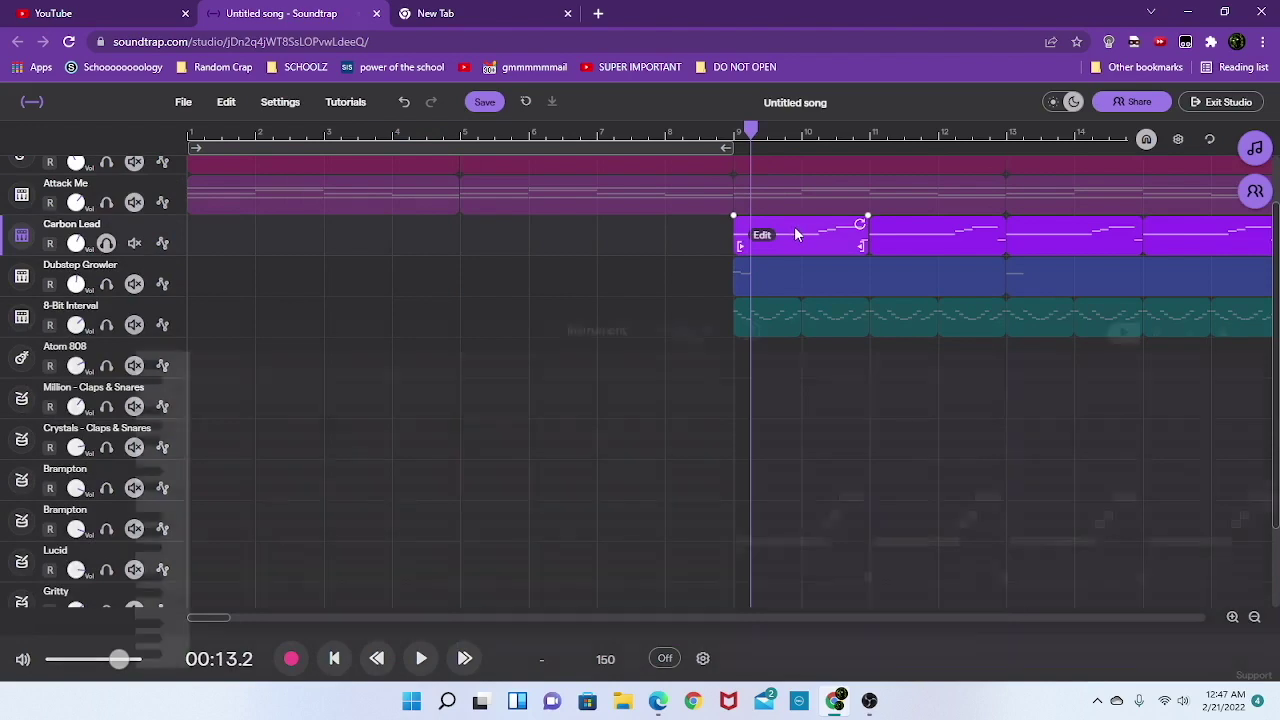
double_click(794, 226)
click(597, 267)
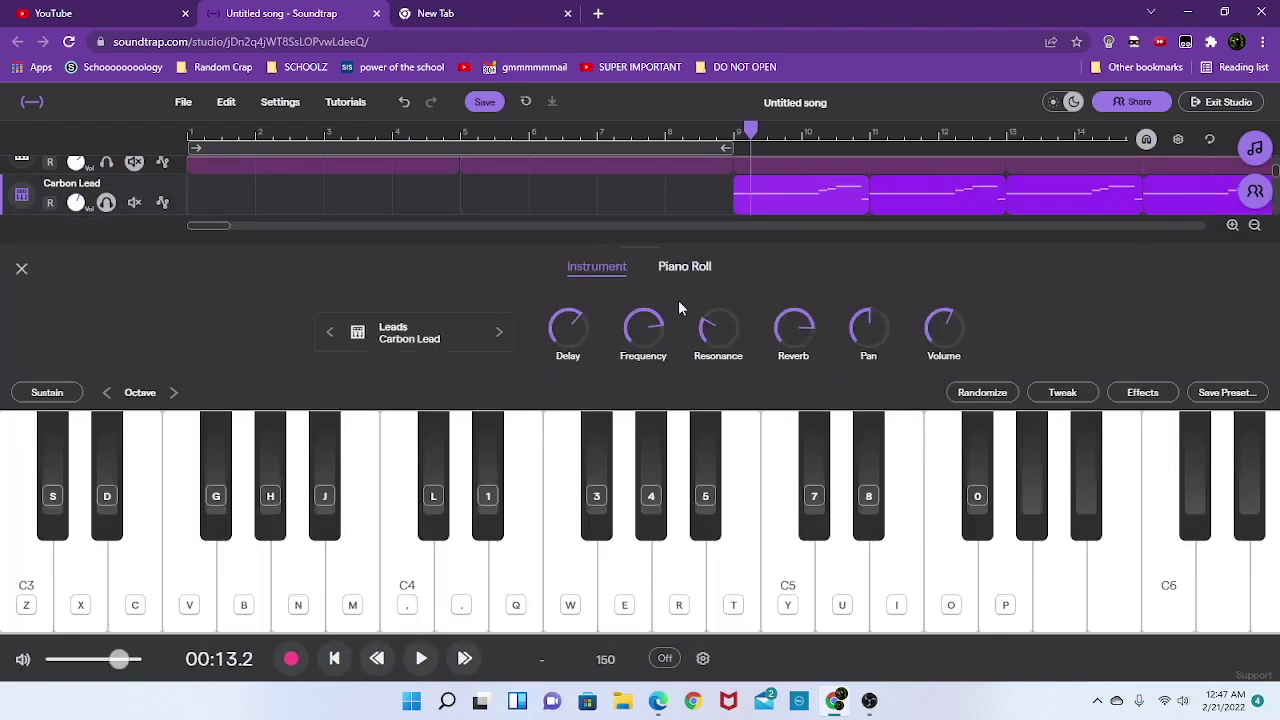
Step: Play the Carbon Lead melody from bar 9 in the piano roll, then close the editor
click(686, 268)
key(space)
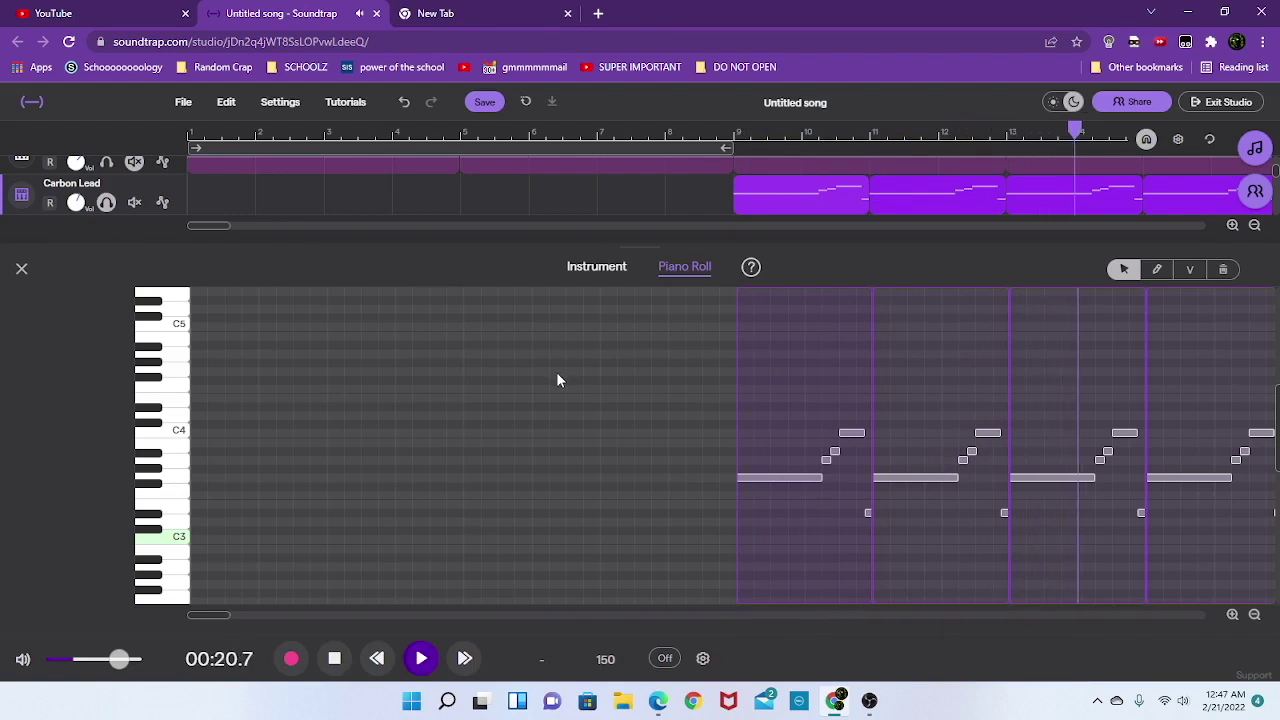
key(space)
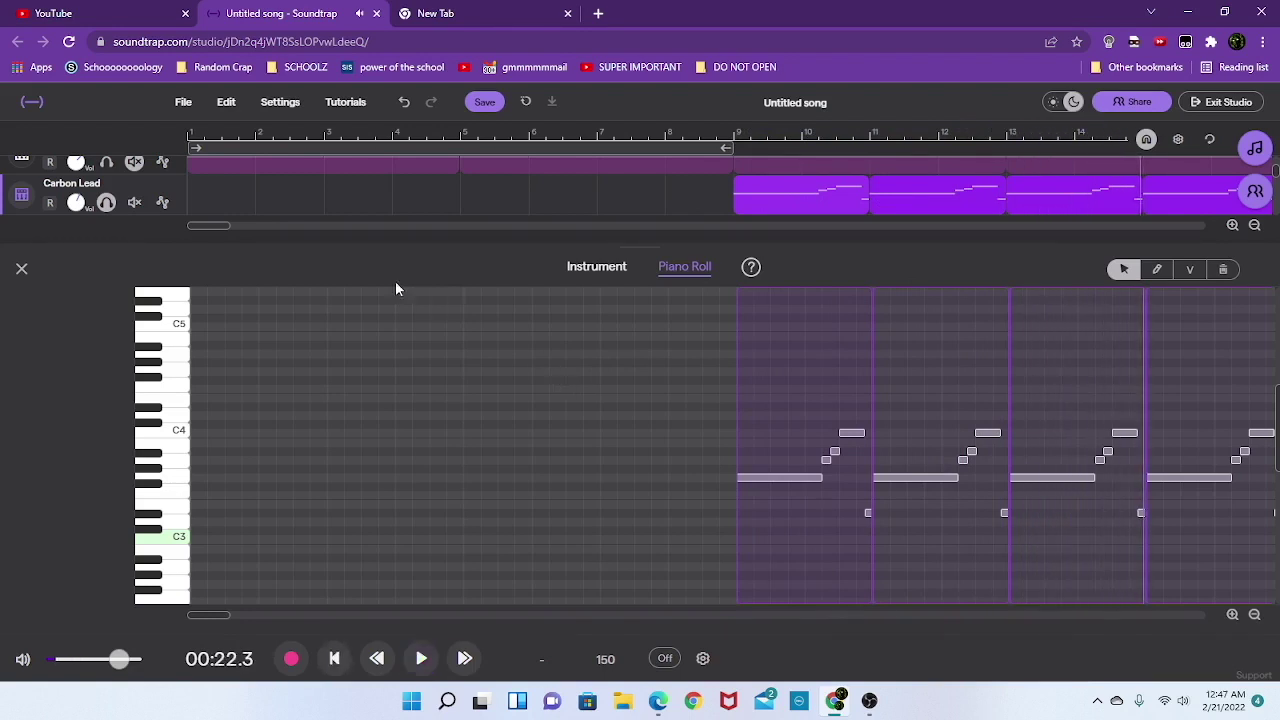
click(21, 269)
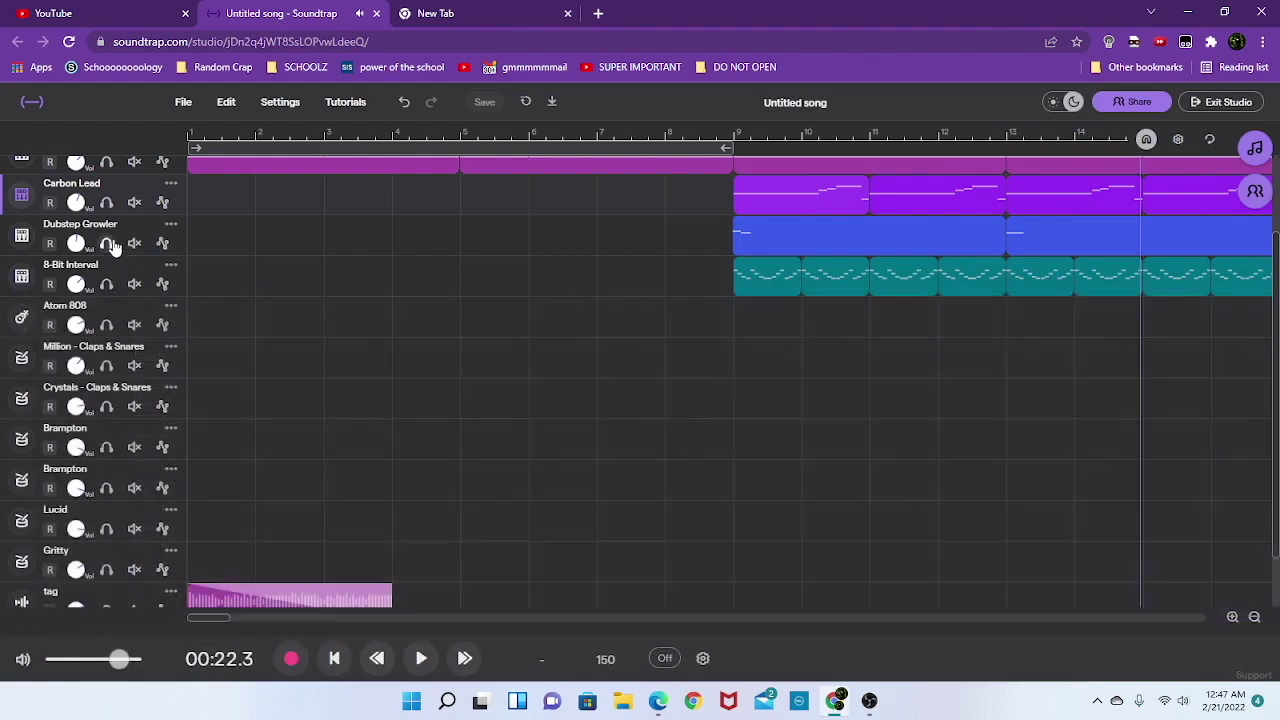
Step: Solo Dubstep Growler, play it briefly from near bar 9 and open its first region in the piano roll
click(106, 243)
click(749, 134)
key(space)
key(space)
double_click(805, 249)
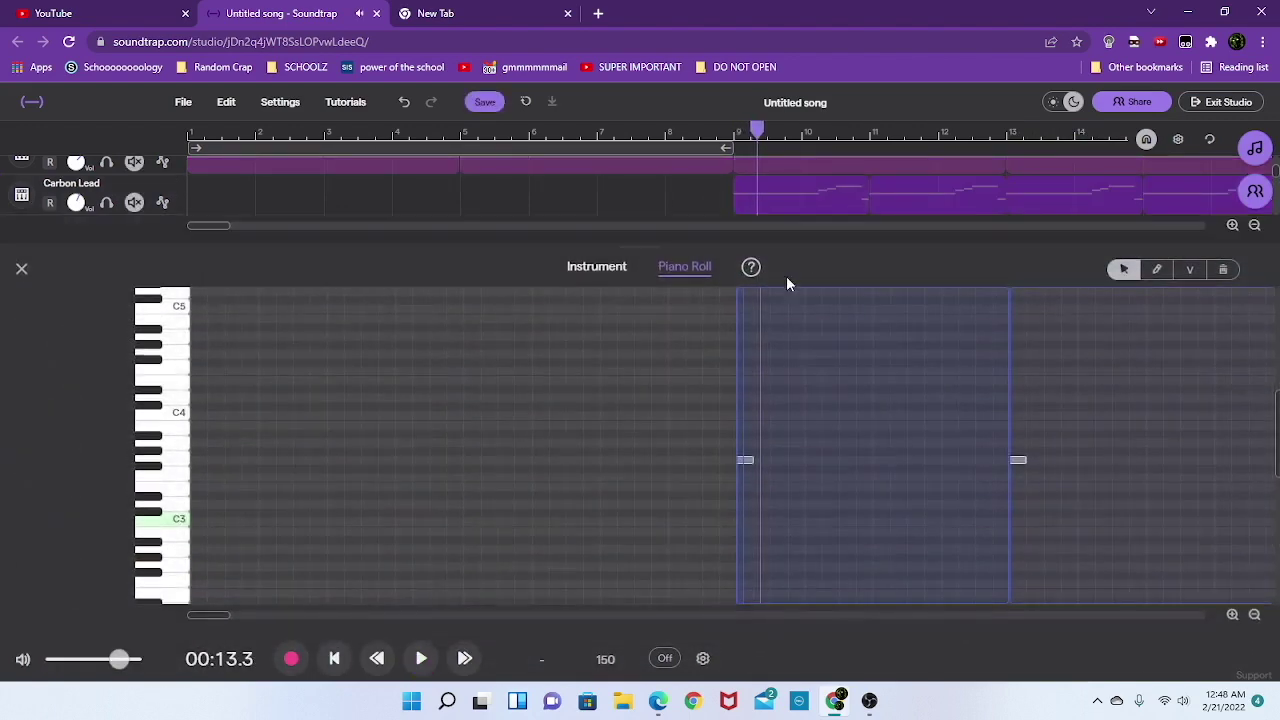
Step: Play the Dubstep Growler hits at the following region starts up to bar 17, then close the editor
key(space)
click(1005, 134)
drag(1009, 148, 882, 188)
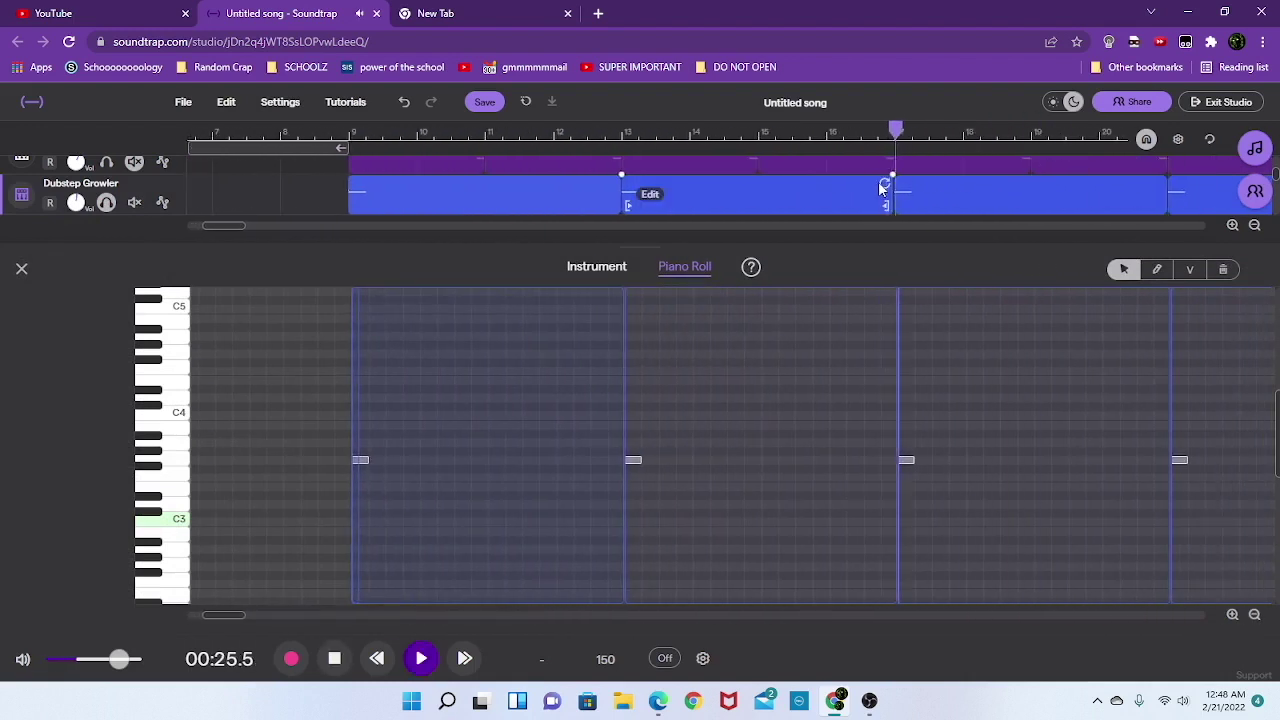
key(space)
click(21, 268)
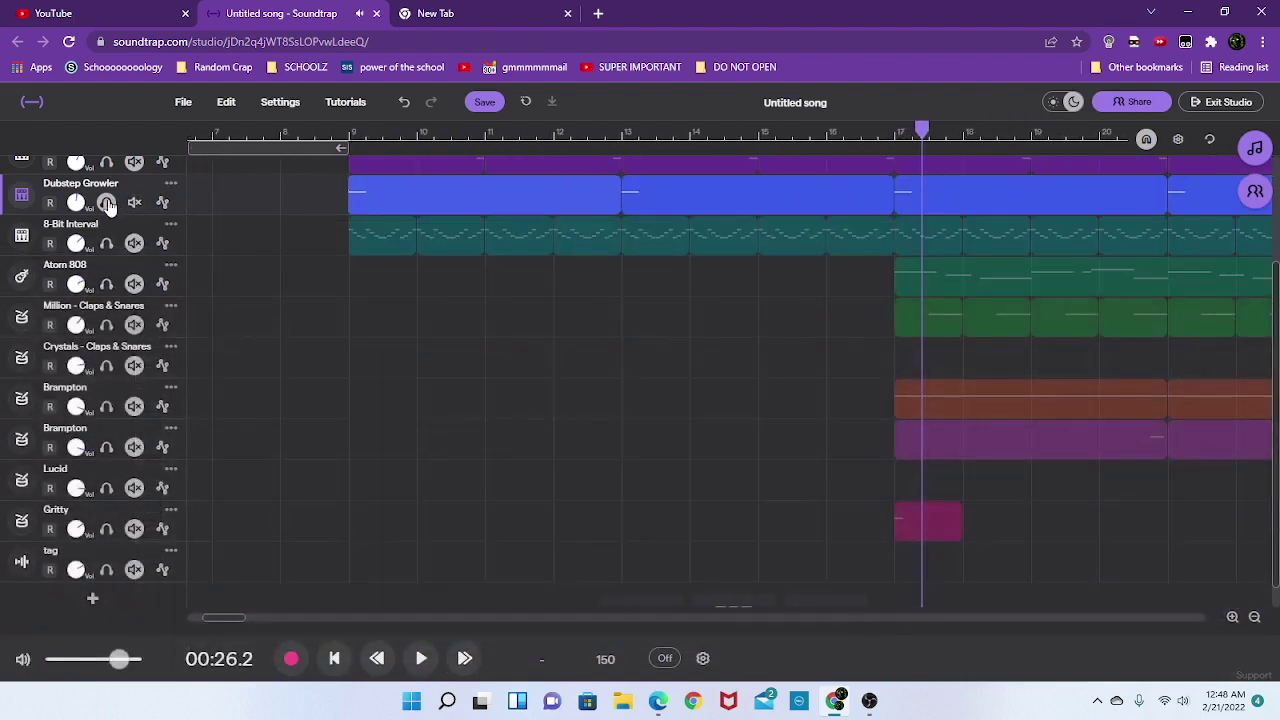
Step: Switch solo from Dubstep Growler to 8-Bit Interval and open its first region with the playhead just before bar 9
click(106, 204)
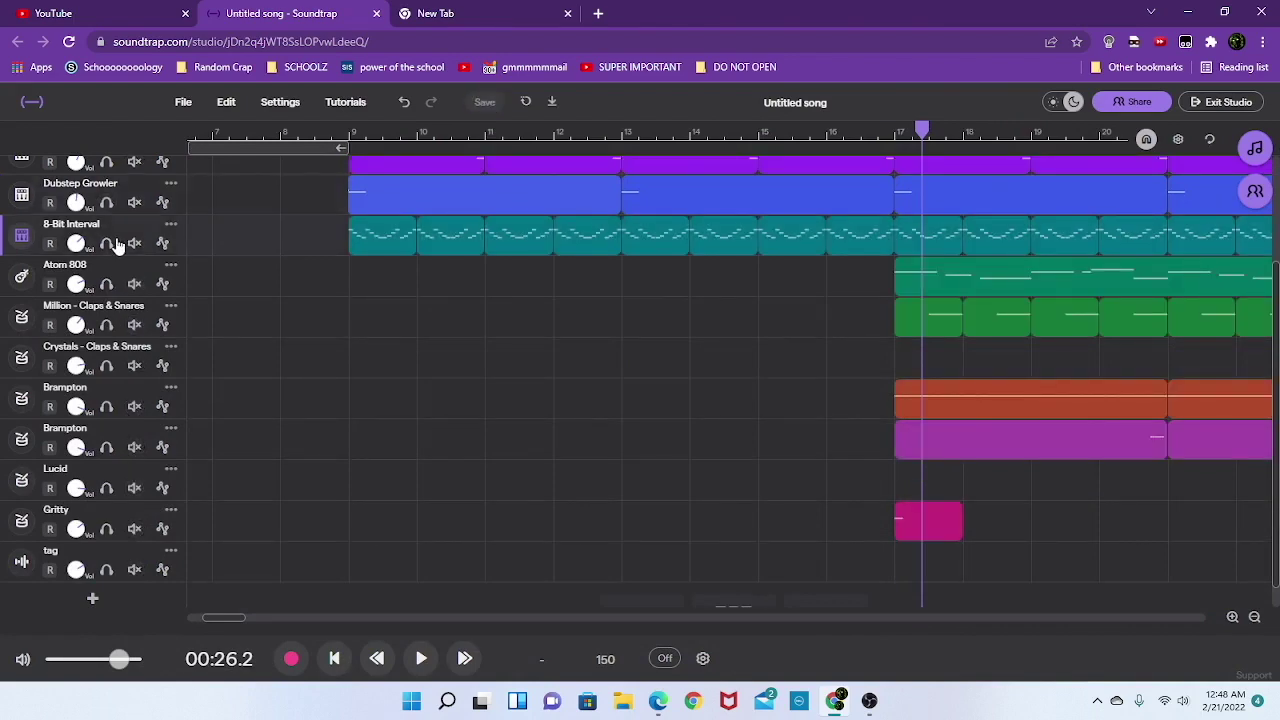
click(106, 243)
click(334, 130)
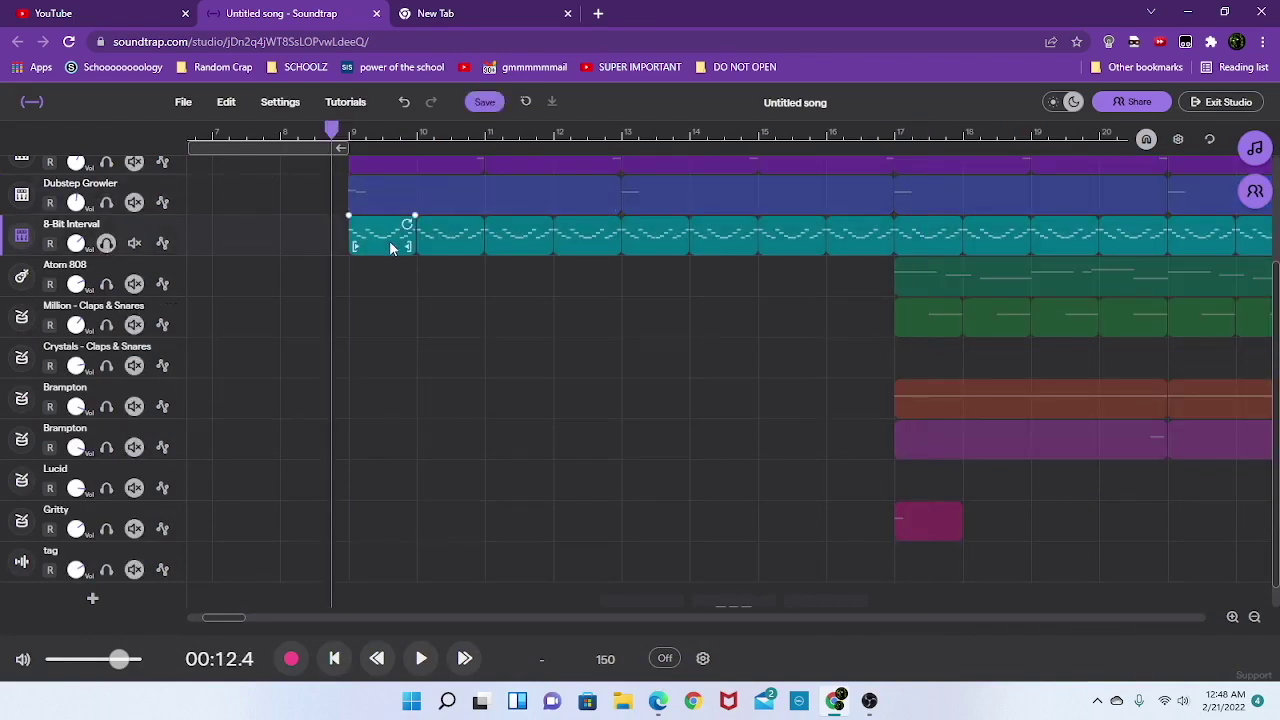
double_click(391, 248)
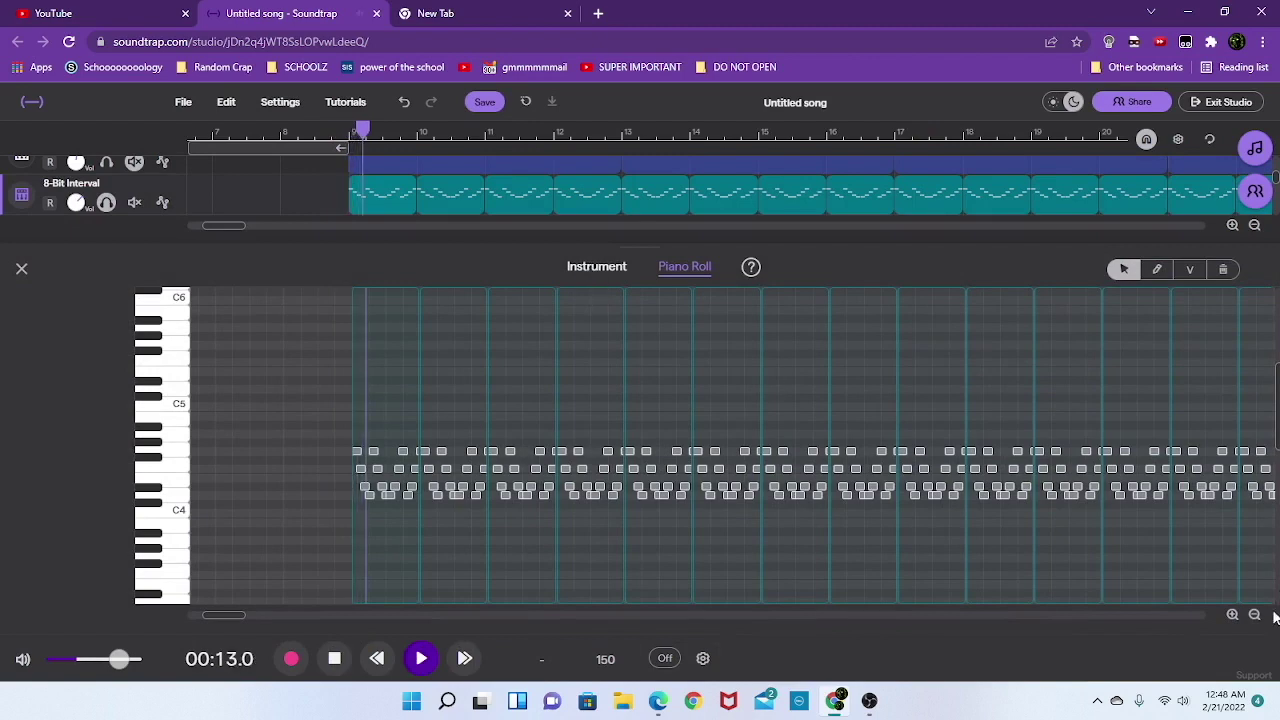
Step: Review the 8-Bit Interval instrument and its piano roll notes during playback, then stop and close the editor
click(1232, 614)
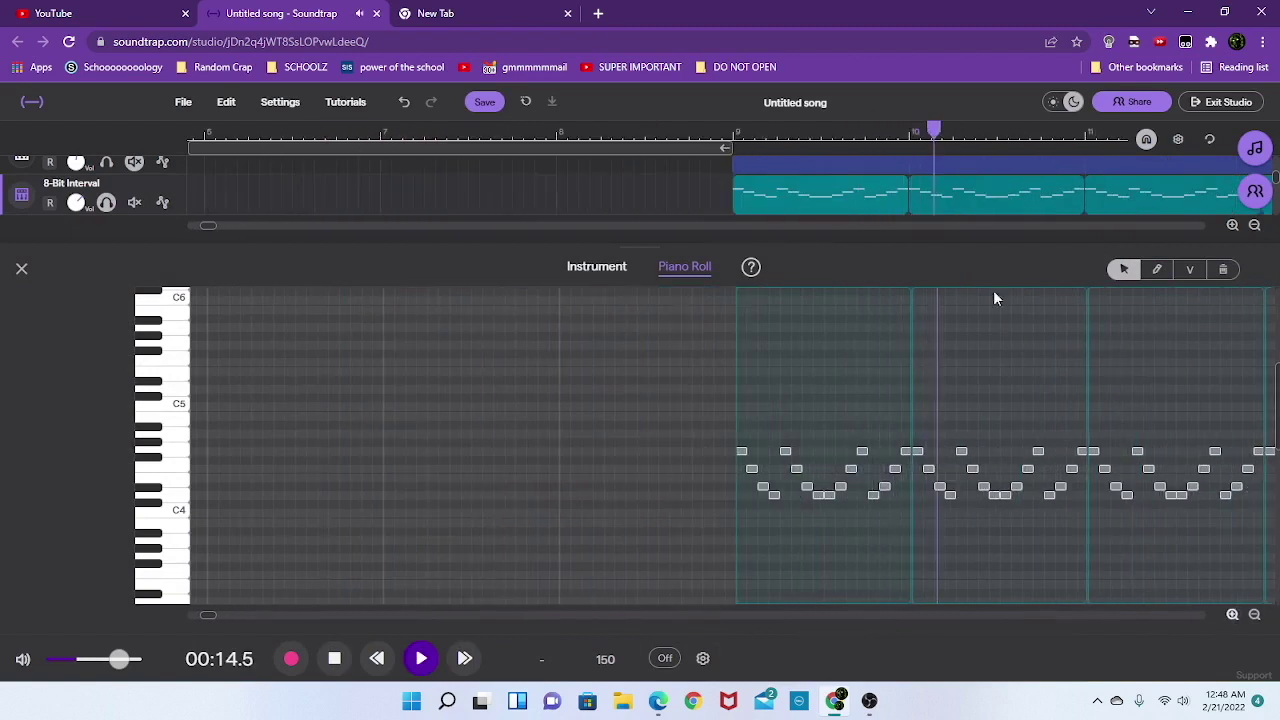
click(622, 268)
click(675, 270)
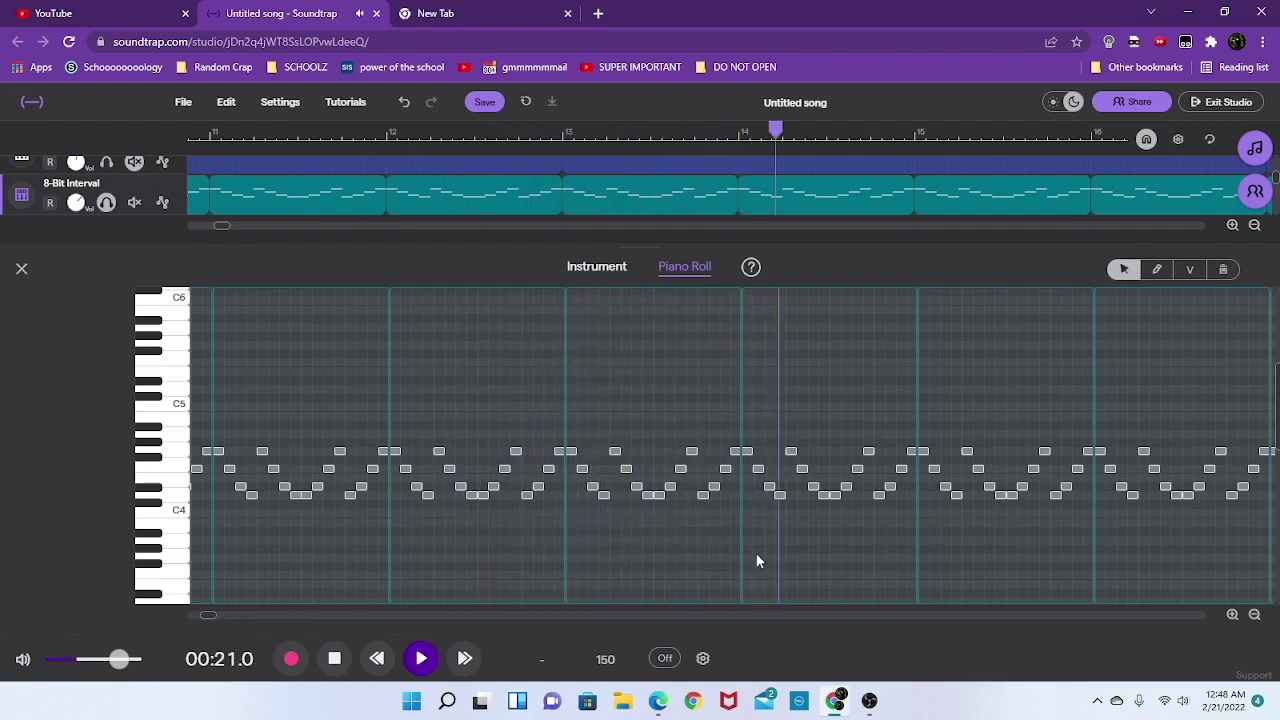
key(space)
click(21, 268)
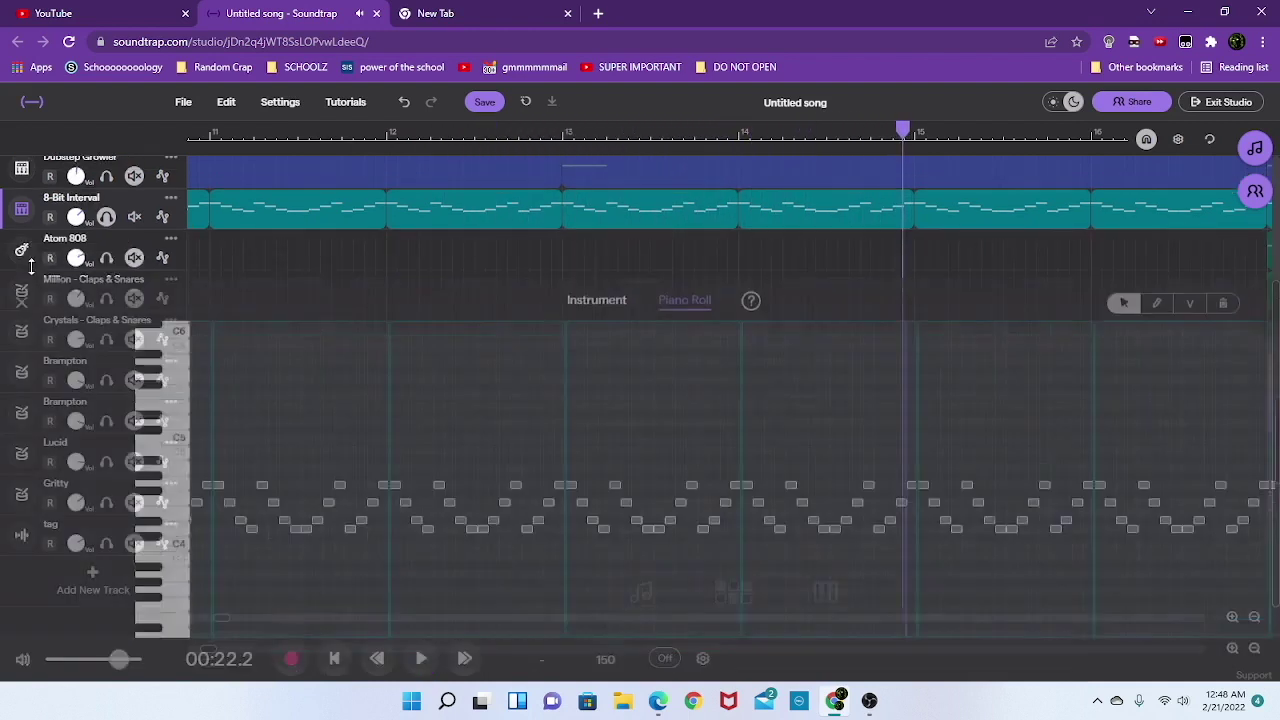
Step: Switch solo to Atom 808, place the playhead just before bar 17 and show the instrument settings from its first region
click(106, 216)
click(106, 257)
drag(889, 128, 832, 255)
double_click(929, 255)
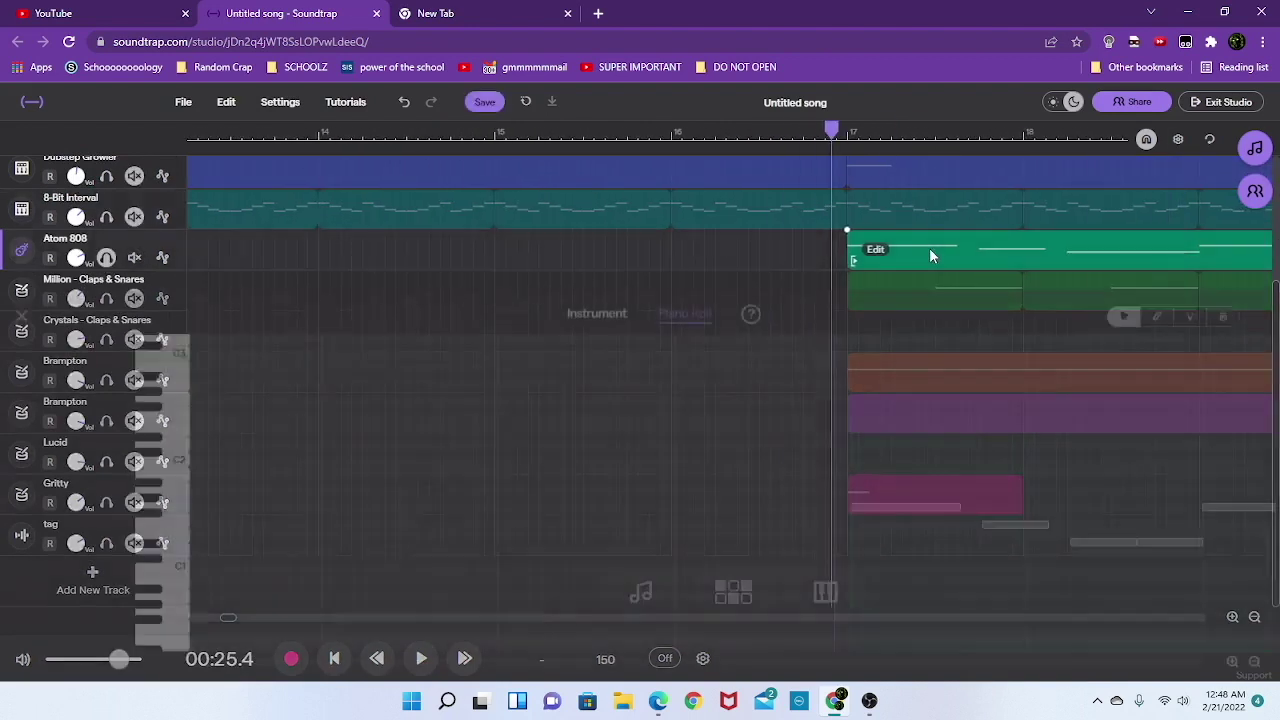
click(578, 268)
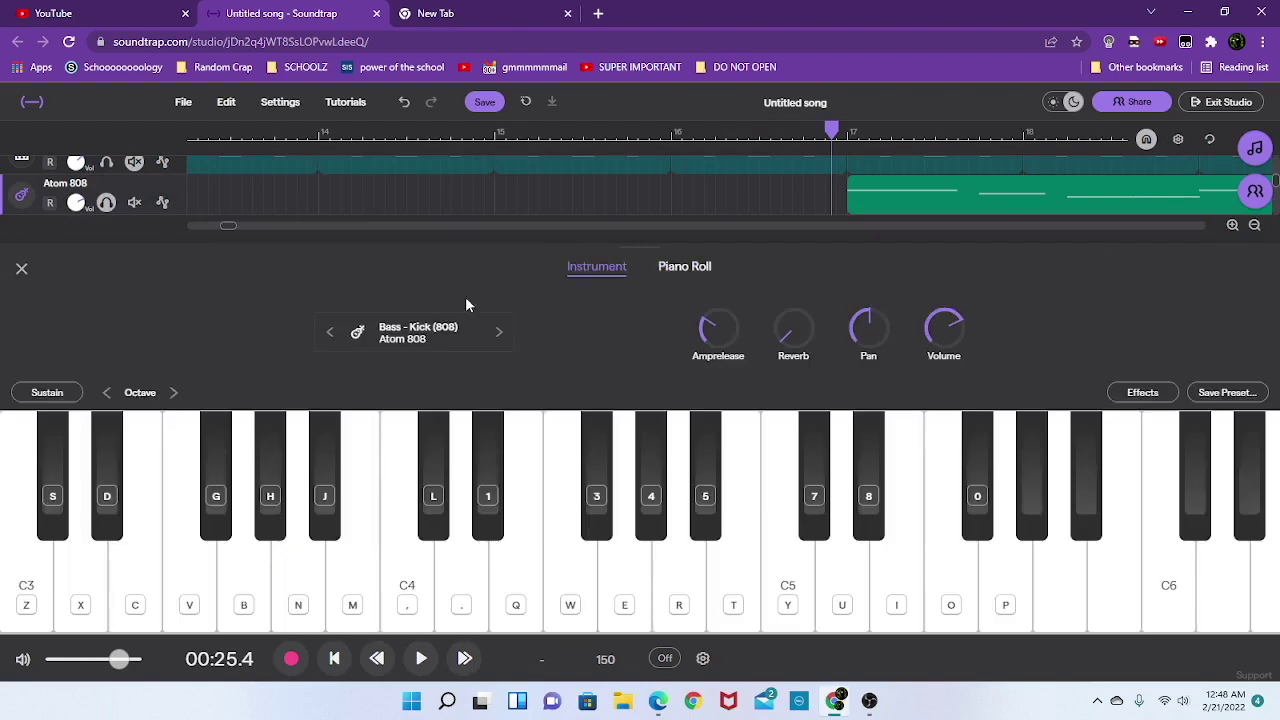
Step: Play the Atom 808 bass line from bar 17 in the piano roll, then close the editor
click(671, 272)
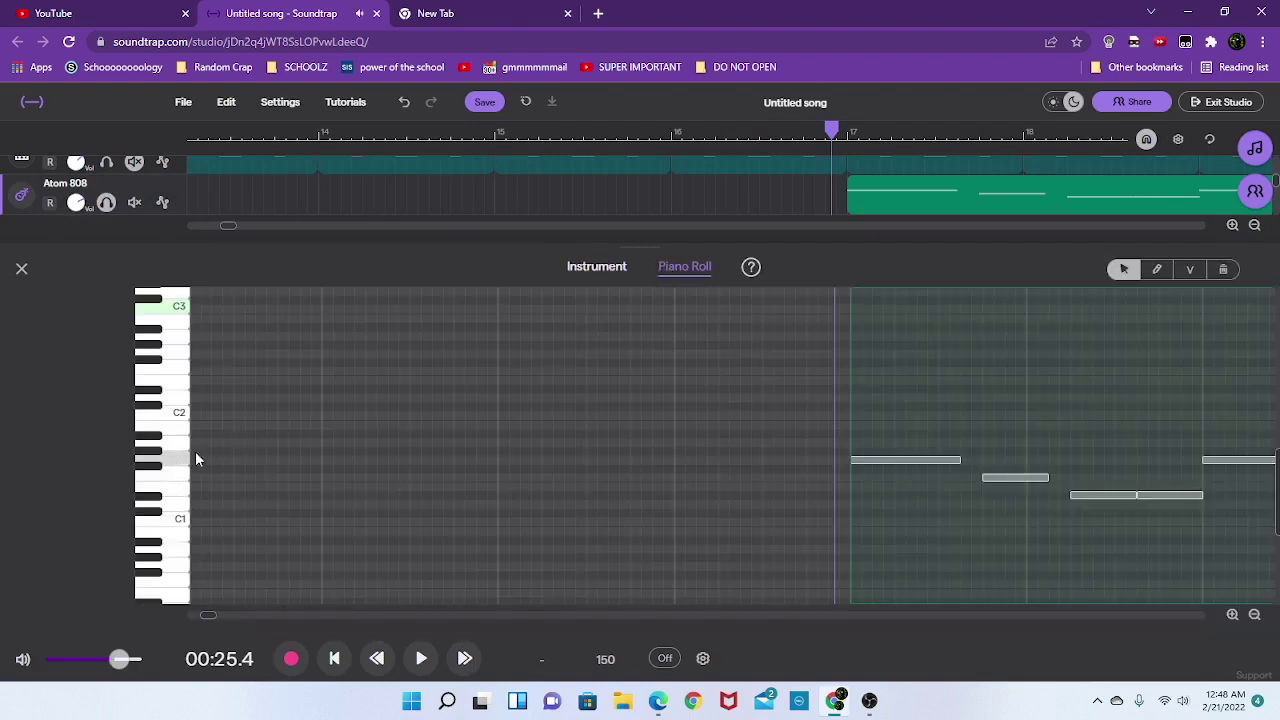
key(space)
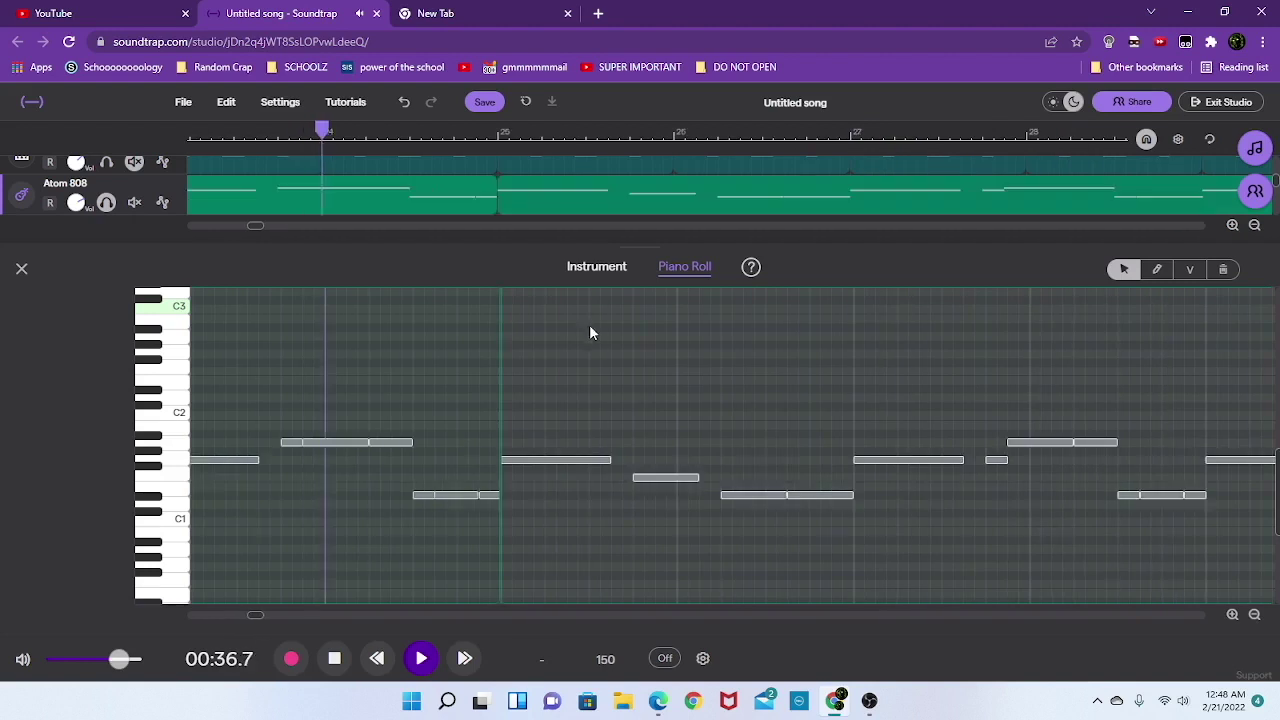
key(space)
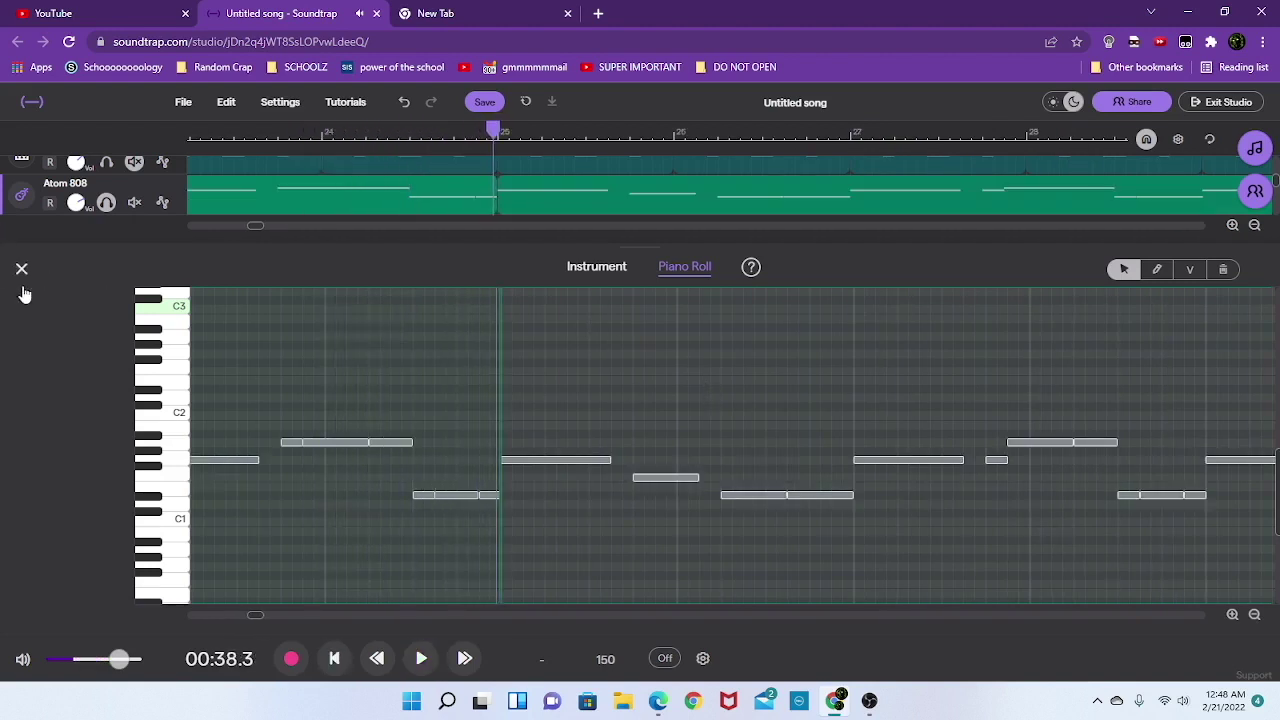
click(21, 268)
Step: Switch solo from Atom 808 to Million - Claps & Snares, play it from bar 24 and open its pattern editor
click(106, 258)
click(106, 298)
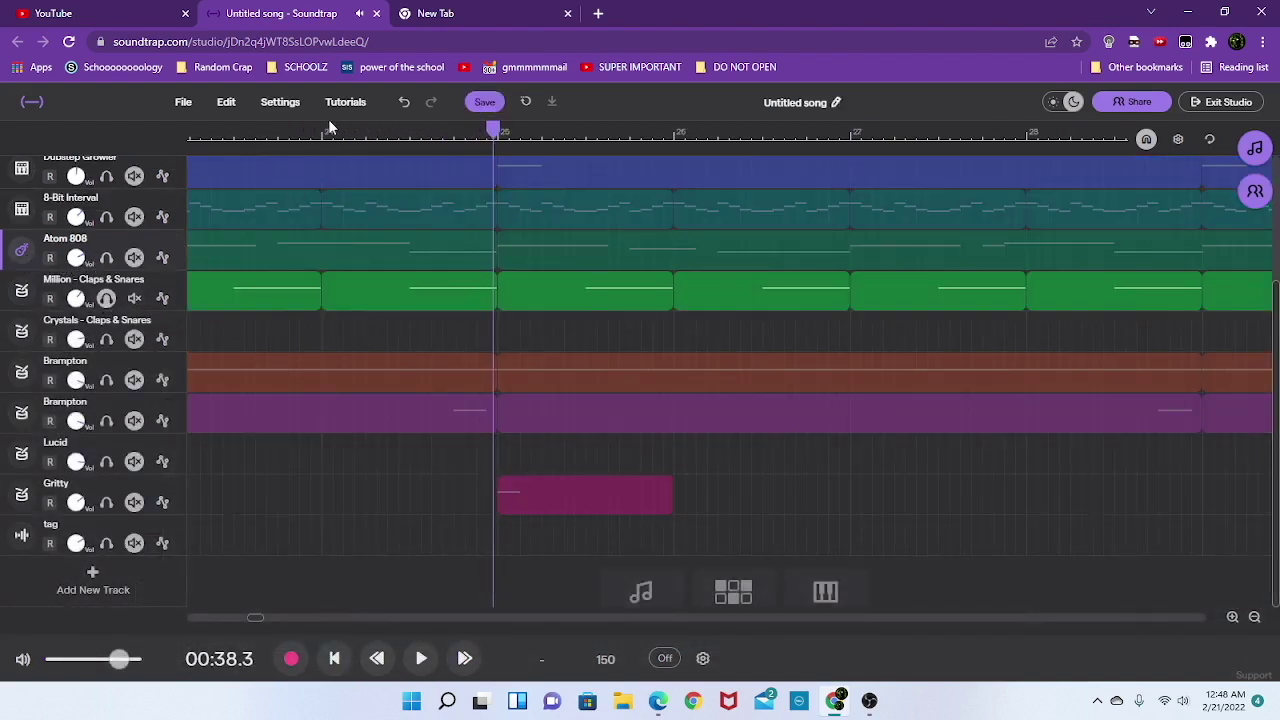
click(326, 130)
key(space)
click(445, 300)
double_click(438, 293)
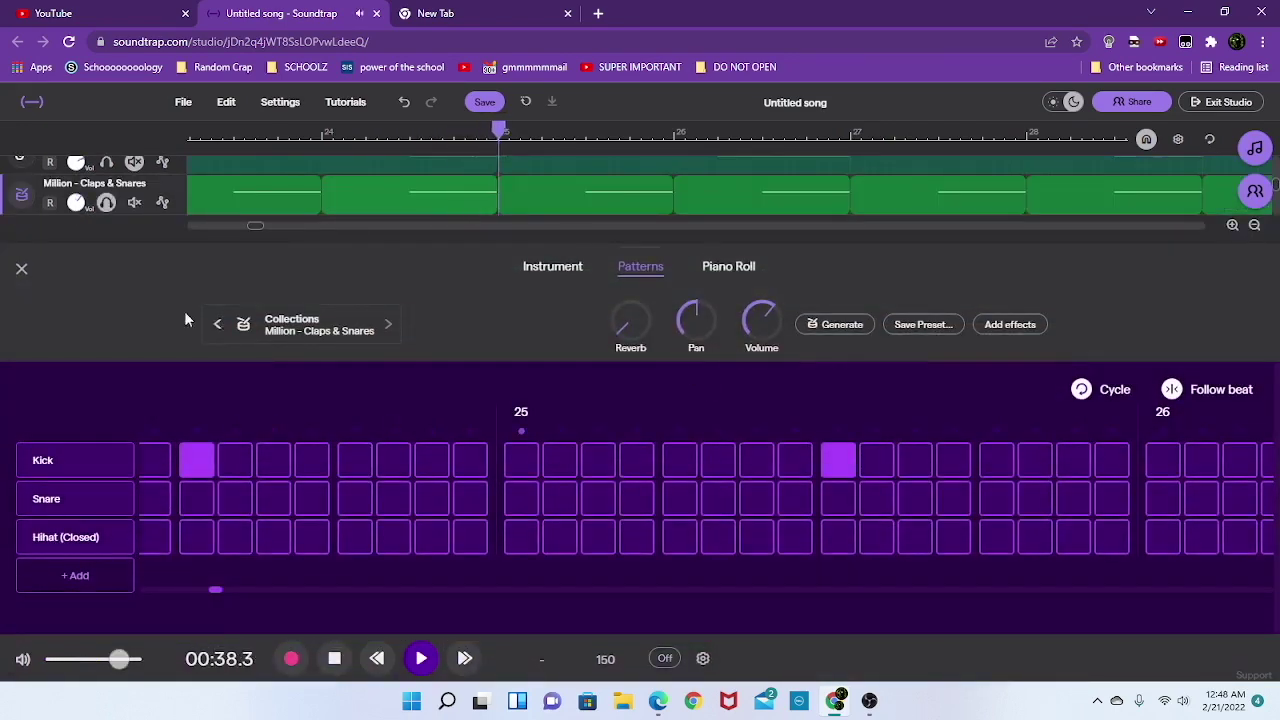
Step: Review the Million - Claps & Snares notes in the piano roll during playback, then stop and close the editor
click(706, 268)
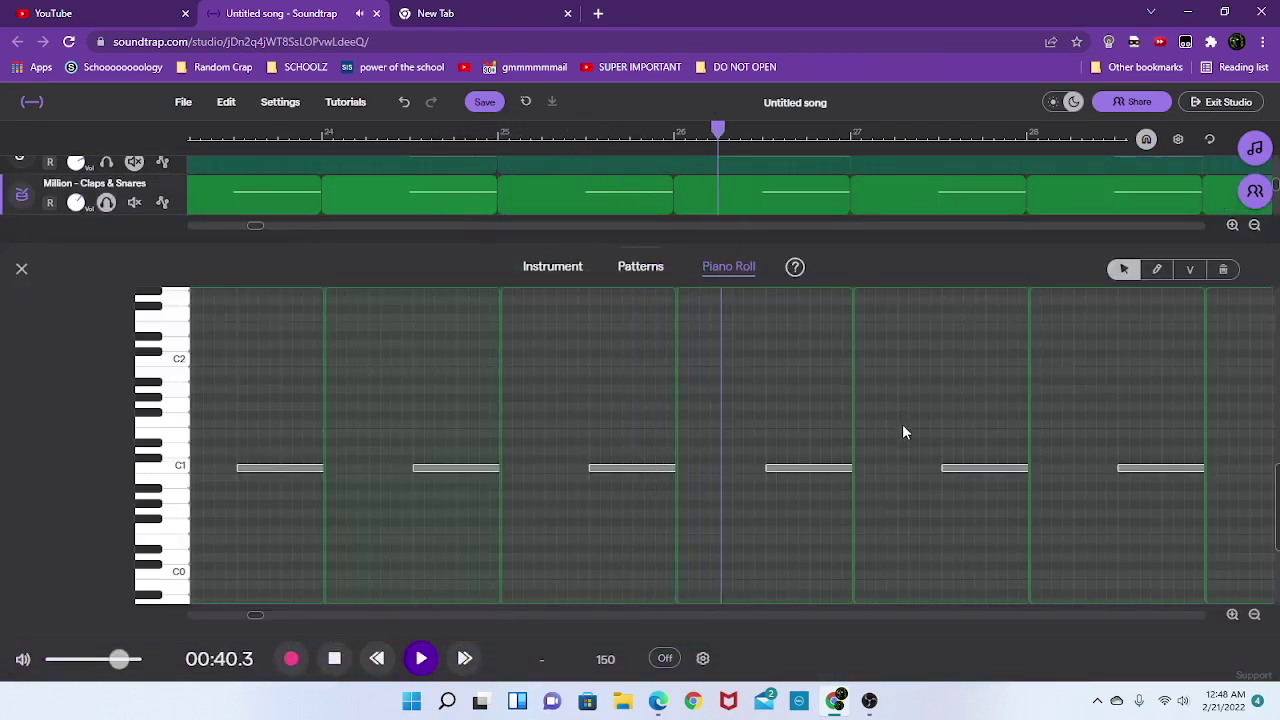
key(space)
click(21, 268)
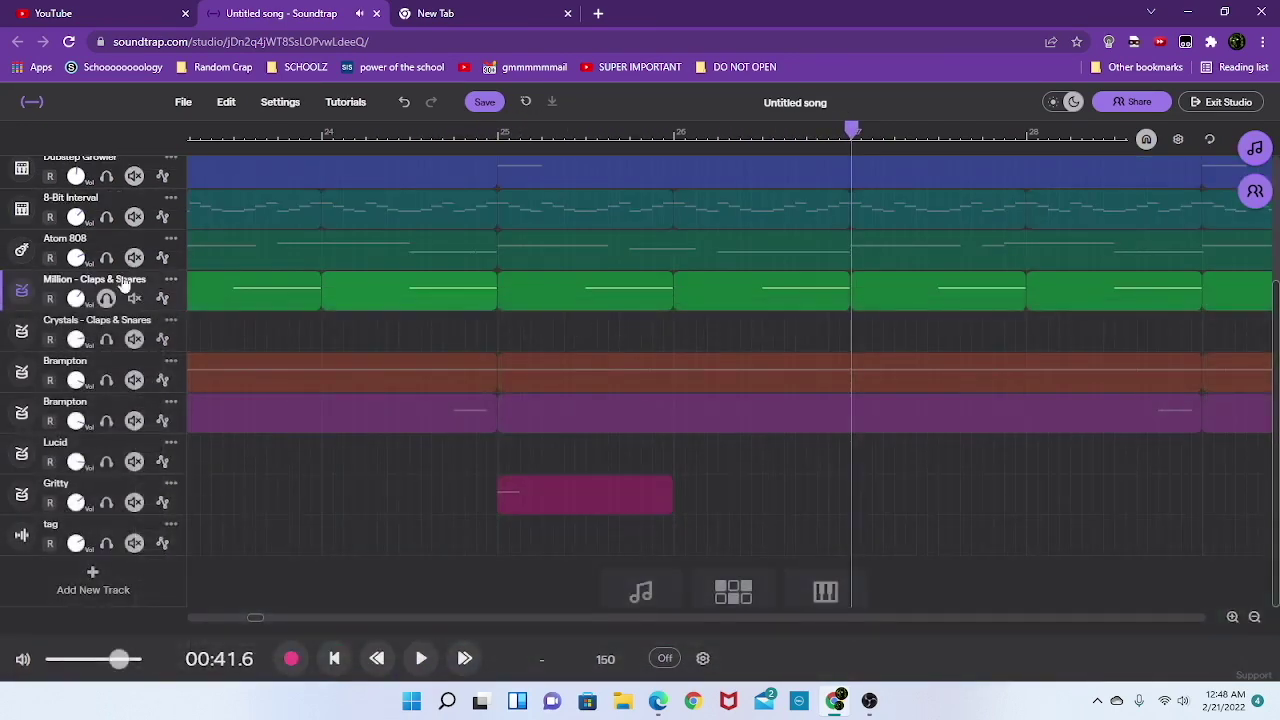
Step: Switch solo from Million to Crystals - Claps & Snares, play briefly from around bar 33 and open its first region's piano roll
click(106, 298)
click(106, 339)
click(774, 132)
key(space)
key(space)
click(823, 330)
double_click(823, 330)
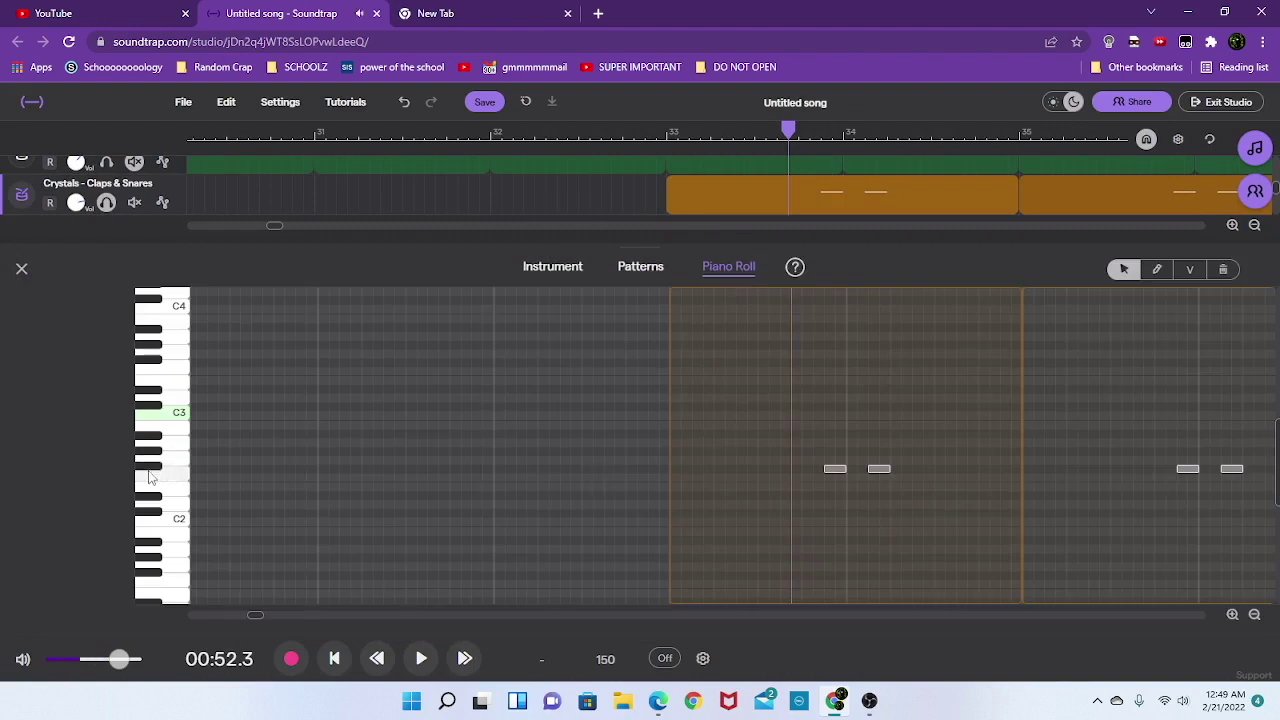
Step: Play the Crystals - Claps & Snares notes in the piano roll, then stop playback and close the editor
key(space)
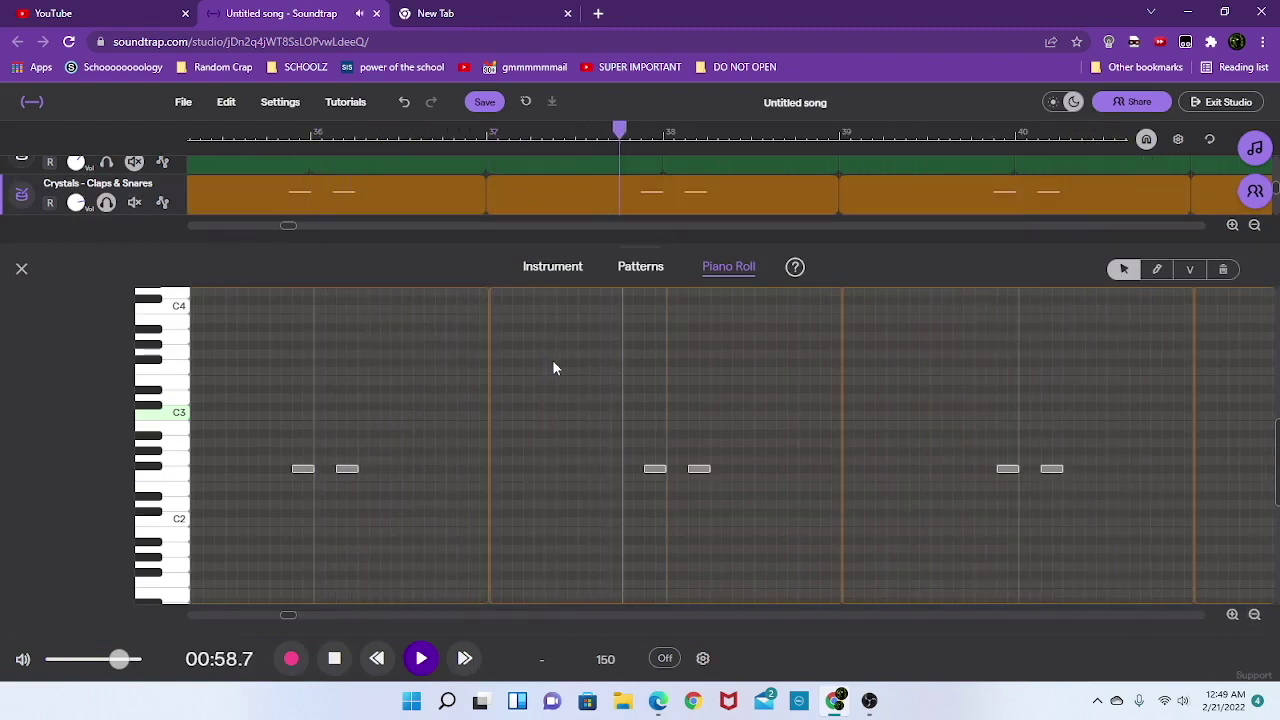
key(space)
click(22, 272)
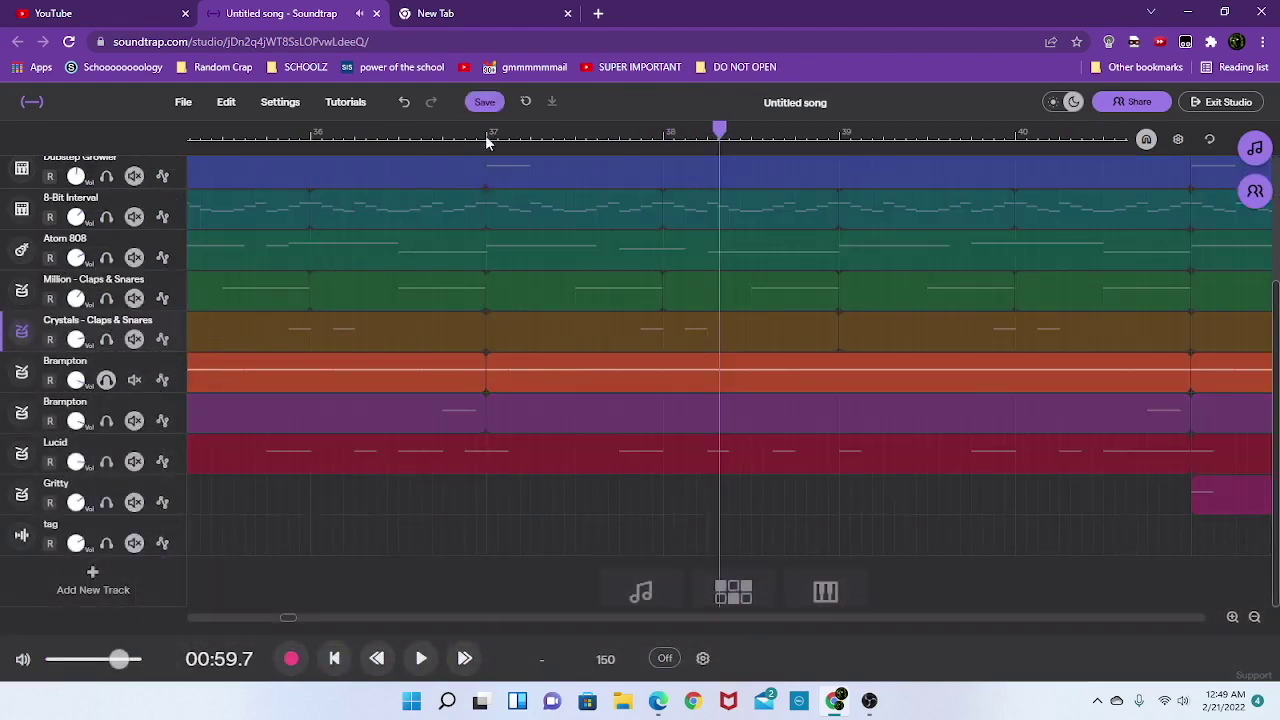
Step: Place the playhead at bar 37, inspect the orange Brampton track's notes in the piano roll and close the editor
click(487, 140)
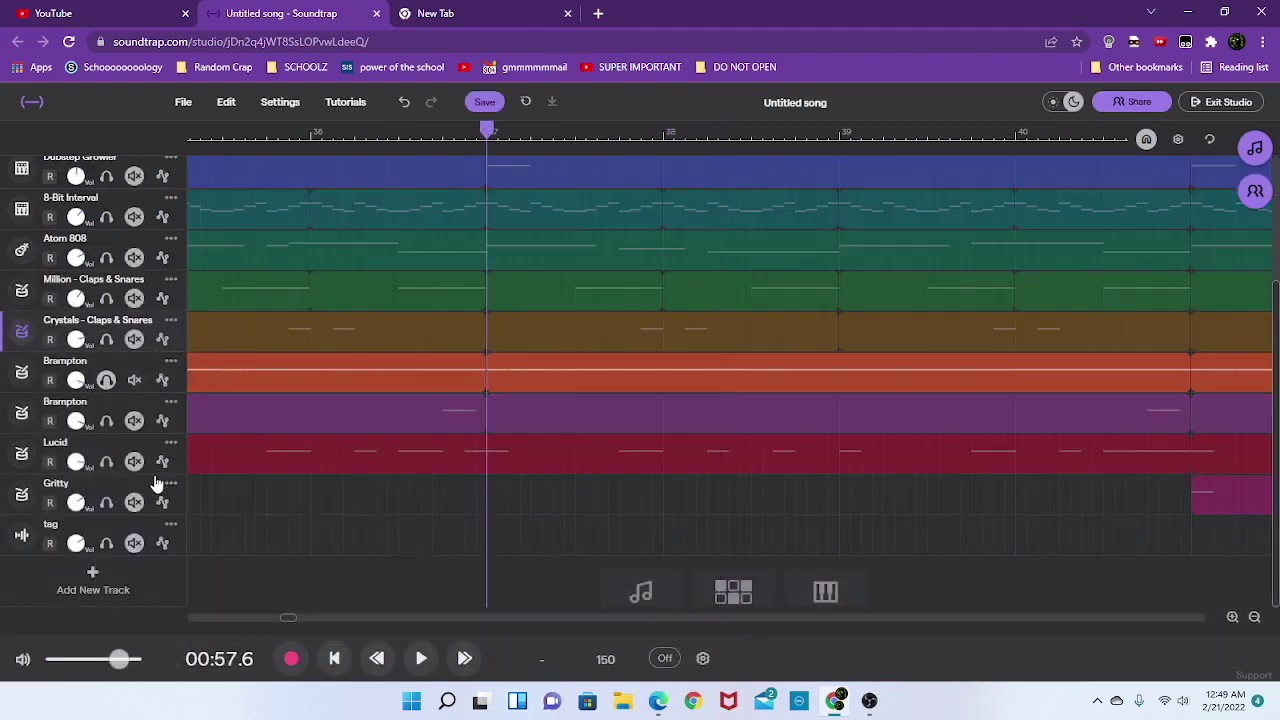
double_click(666, 384)
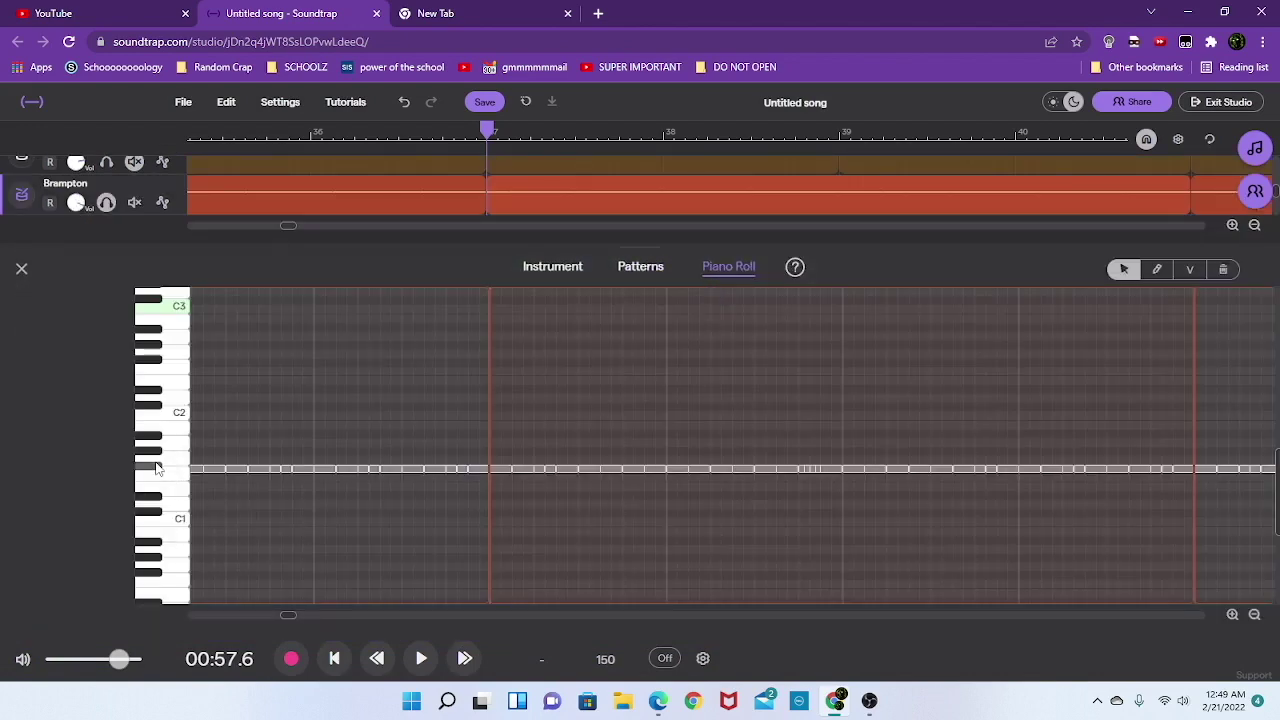
click(21, 268)
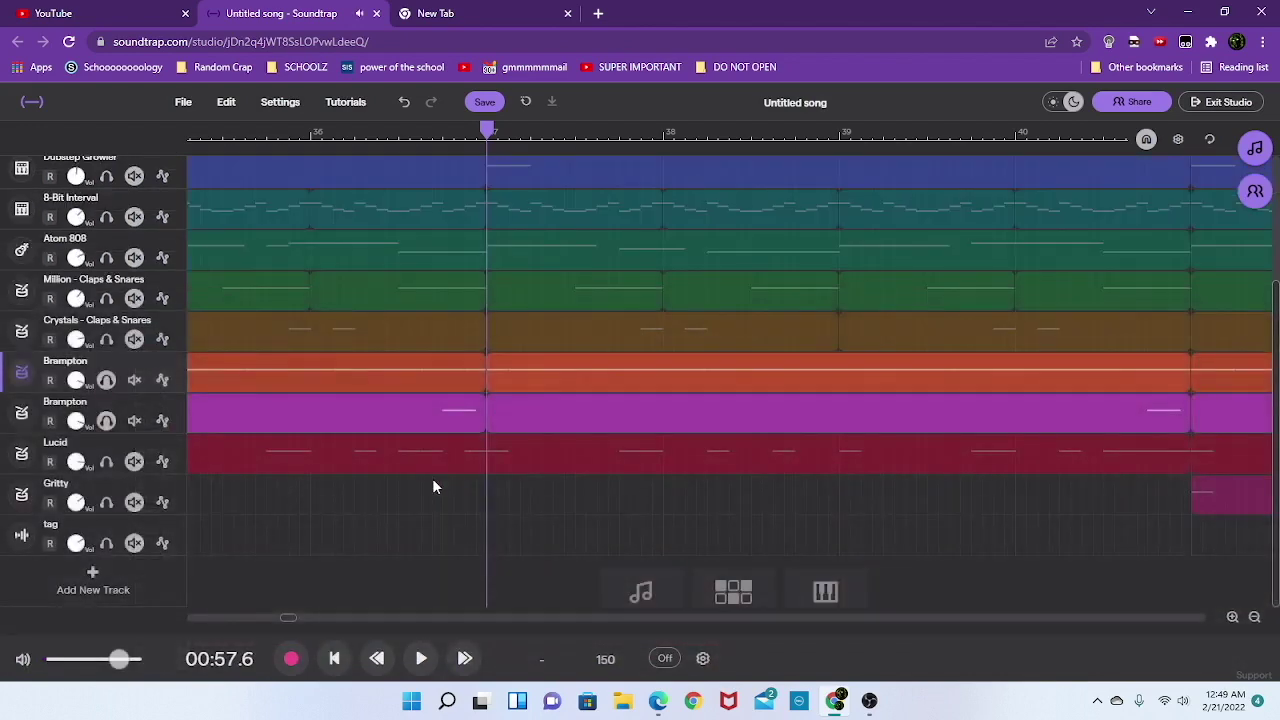
Step: Inspect the purple Brampton track's notes in the piano roll, then close the editor
double_click(553, 405)
click(729, 267)
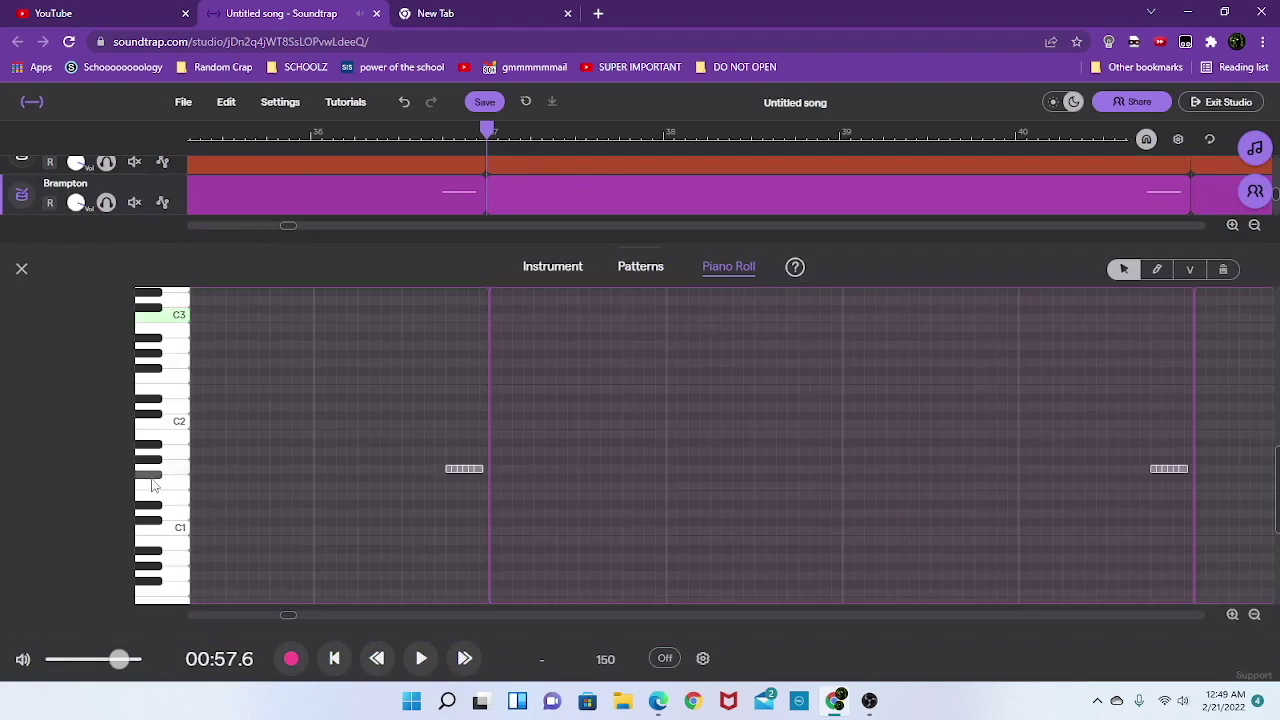
click(19, 268)
Step: Play both Brampton tracks from bar 37, review the orange one's notes in the piano roll, then close the editor and stop
key(space)
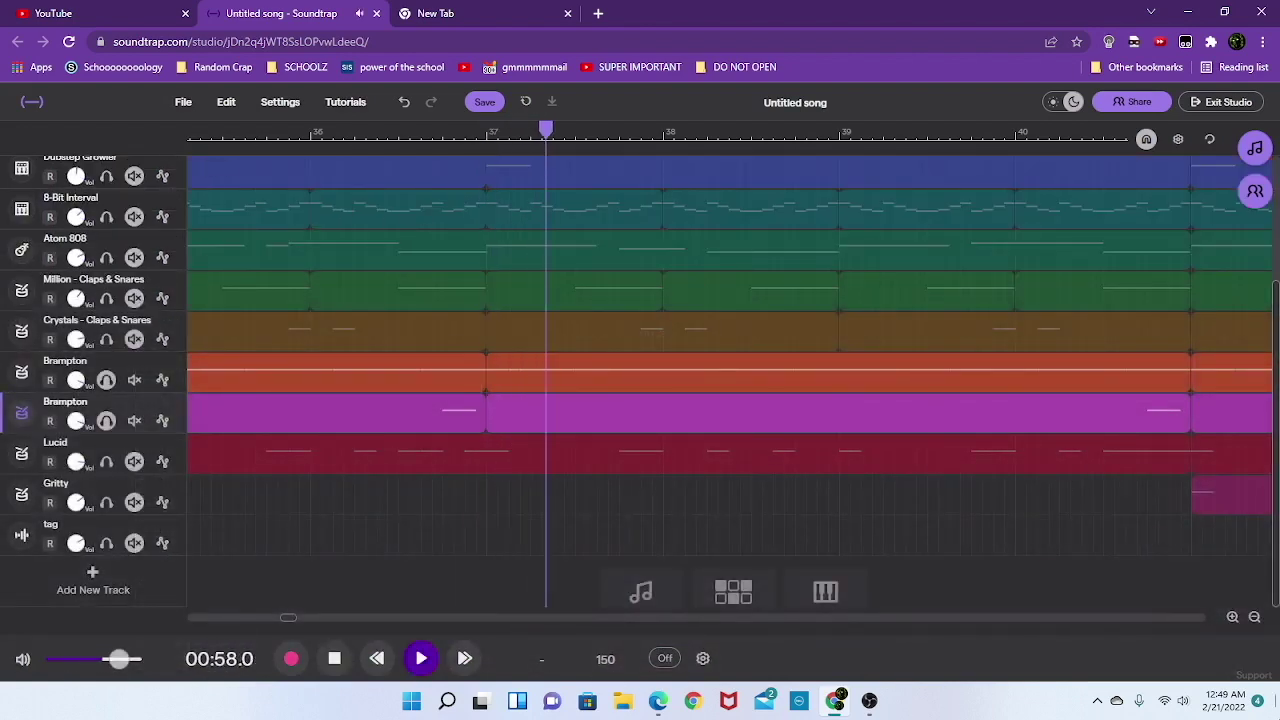
double_click(816, 376)
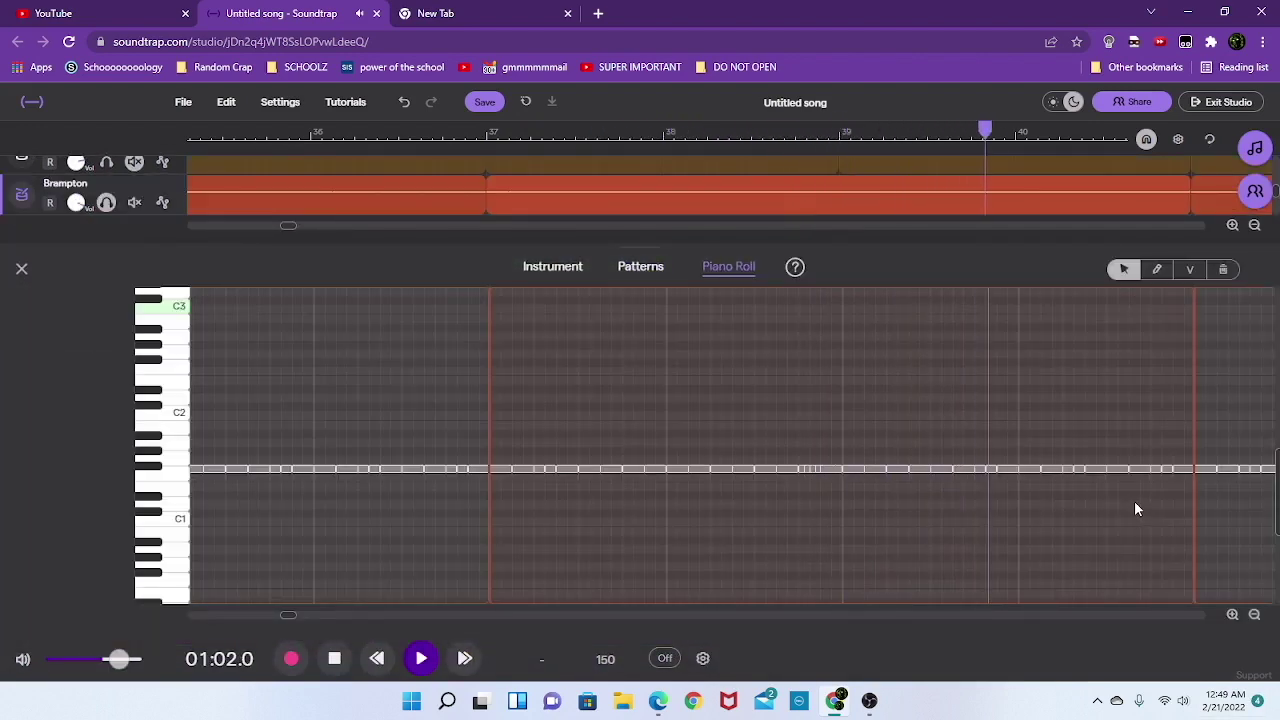
click(1254, 616)
click(21, 268)
key(space)
Step: Switch solo from both Brampton tracks to Lucid and place the playhead at bar 33
click(106, 380)
click(106, 420)
click(106, 461)
click(476, 136)
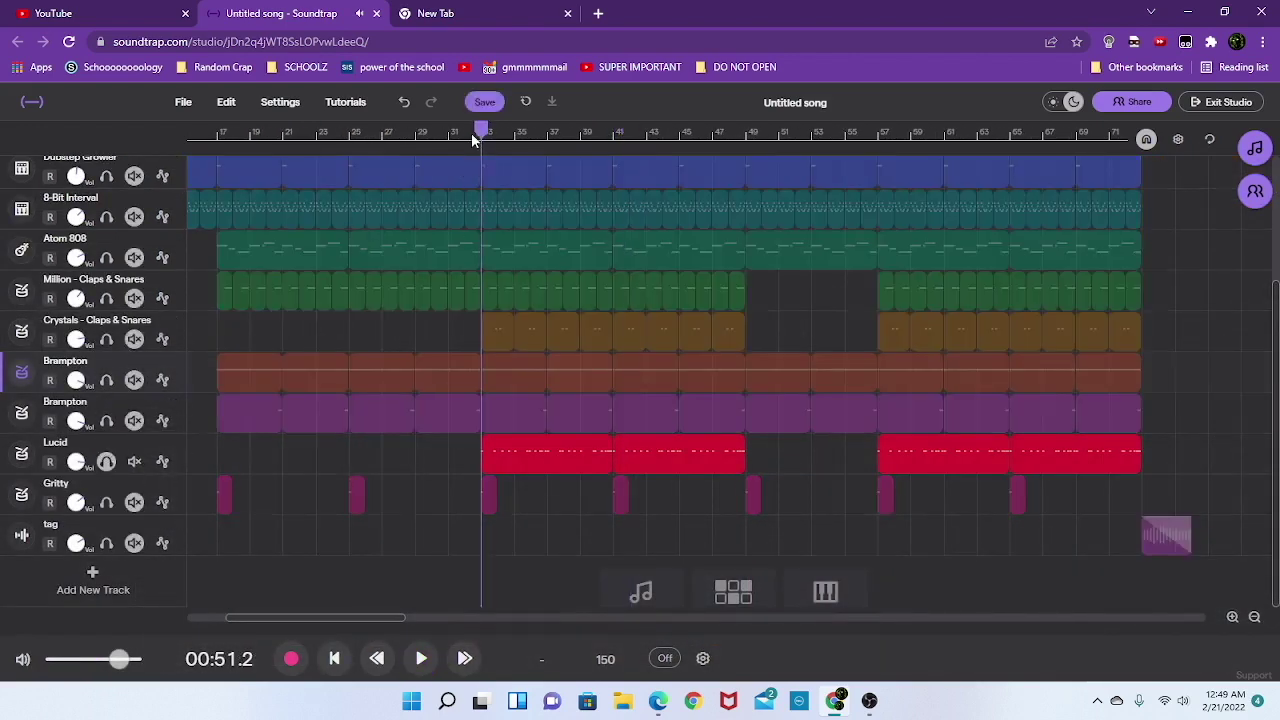
Step: Play Lucid from bar 33 and review its first region in the pattern editor and the piano roll
key(space)
double_click(490, 450)
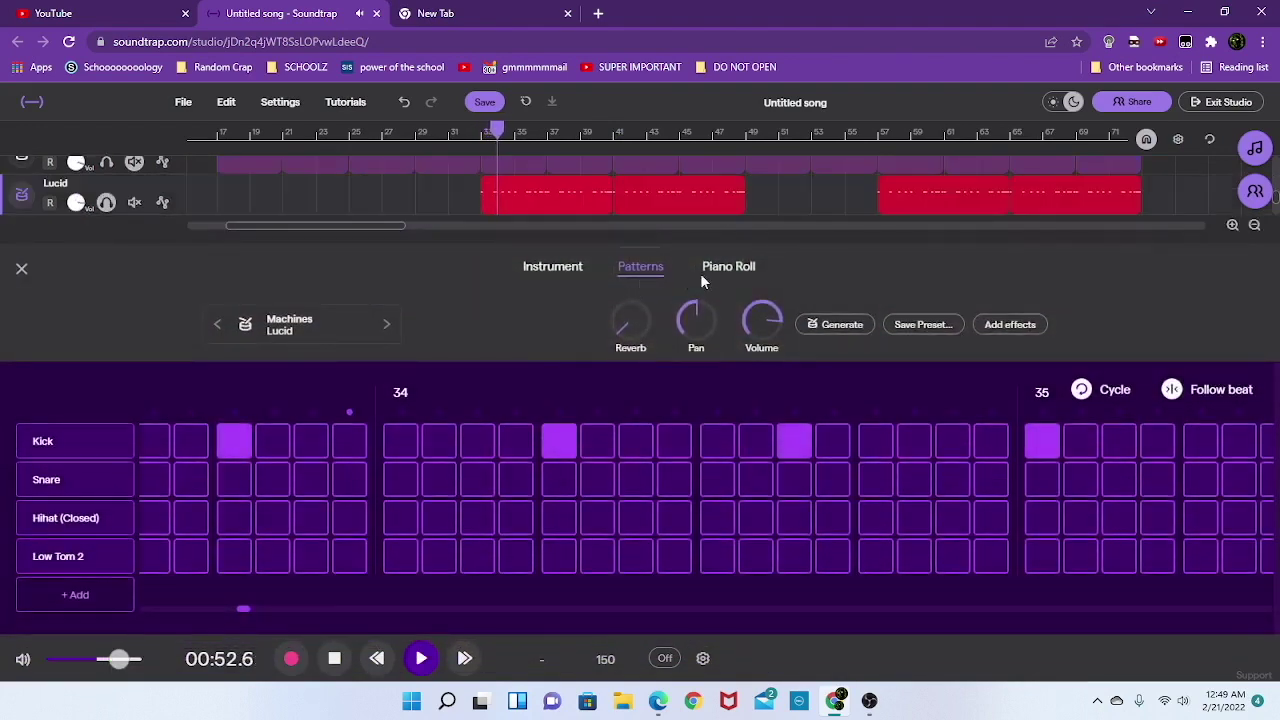
click(705, 278)
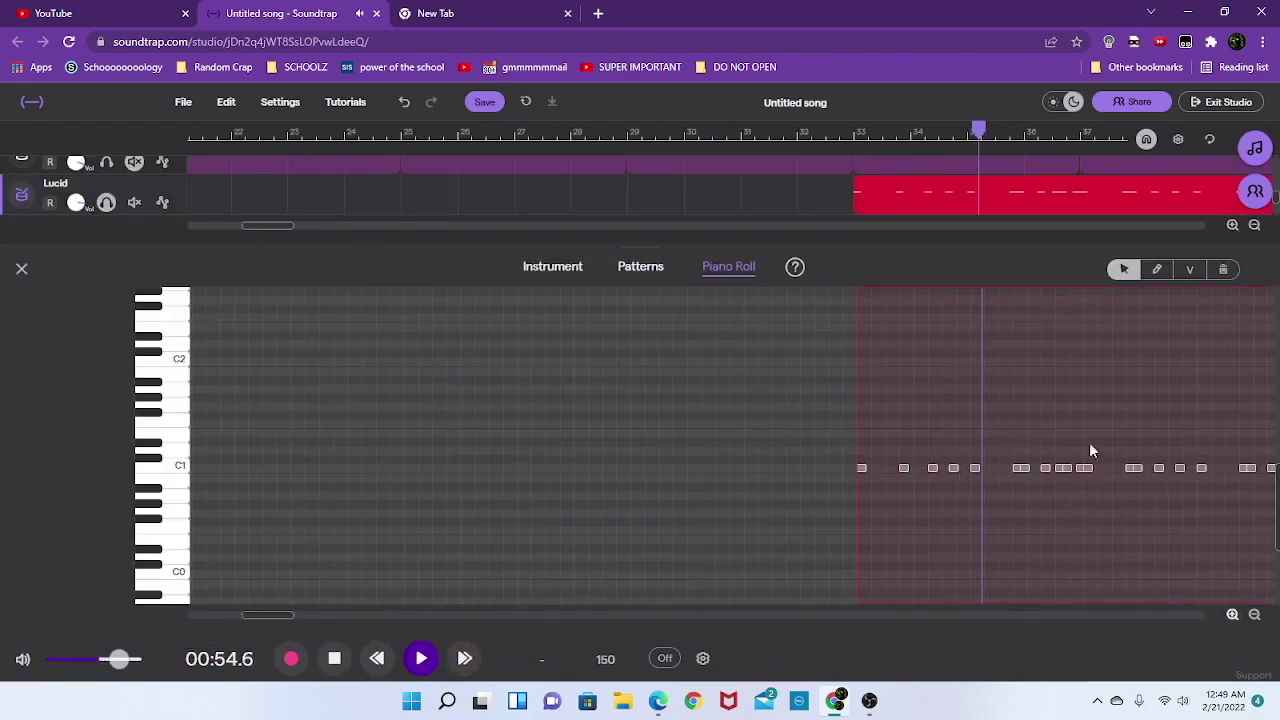
key(space)
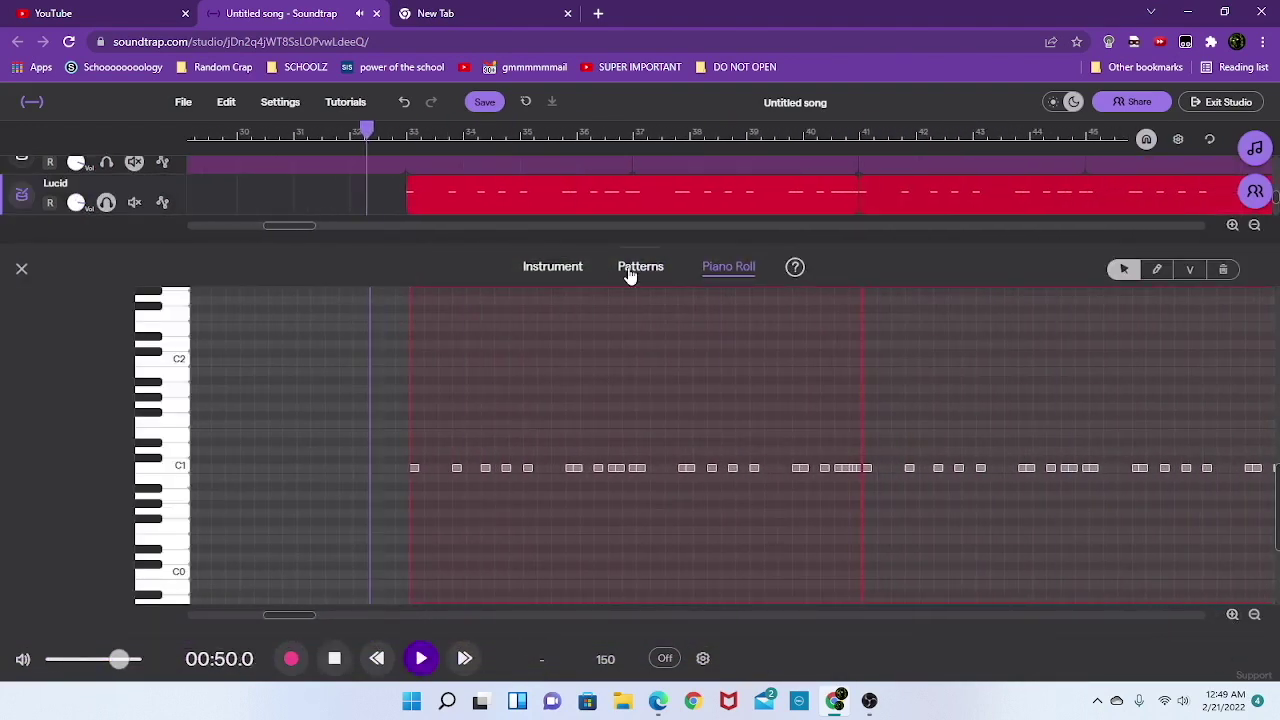
Step: Check Lucid's pattern view and its effects, then return to the piano roll
click(608, 268)
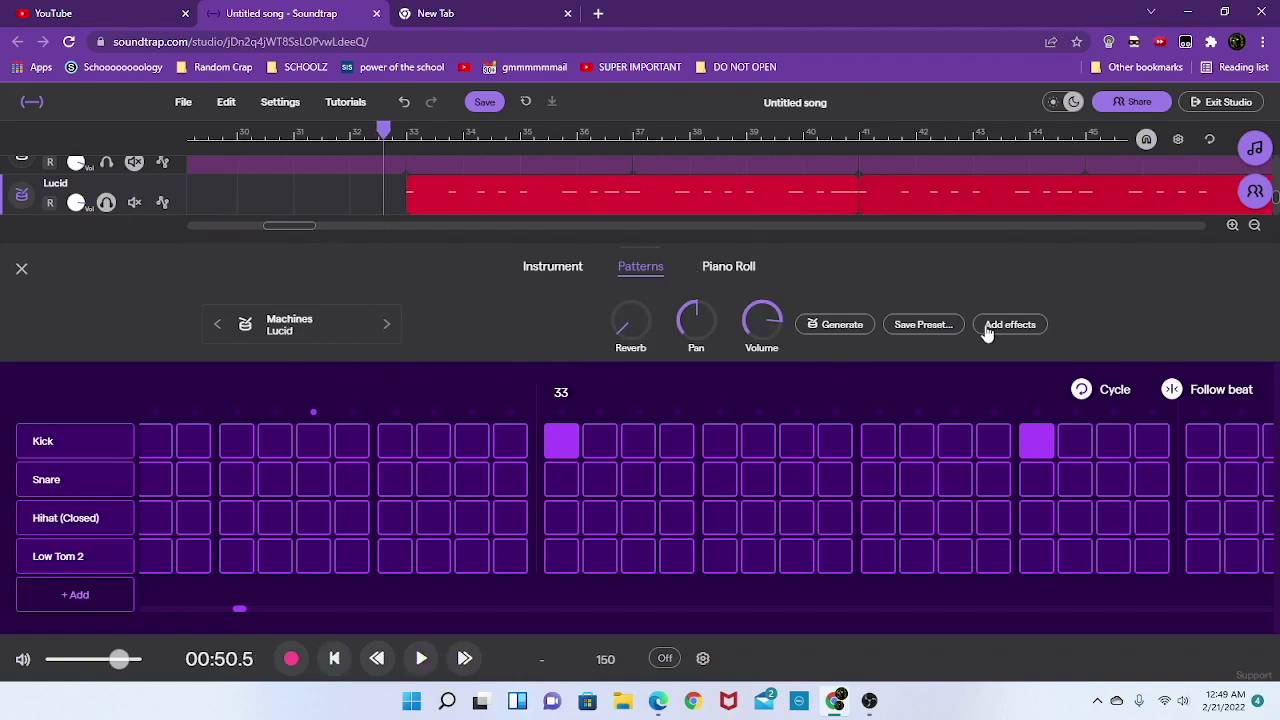
click(1010, 324)
click(311, 296)
click(728, 266)
Step: Play Lucid in the piano roll and examine its notes closely up to bar 41, then stop and close the editor
key(space)
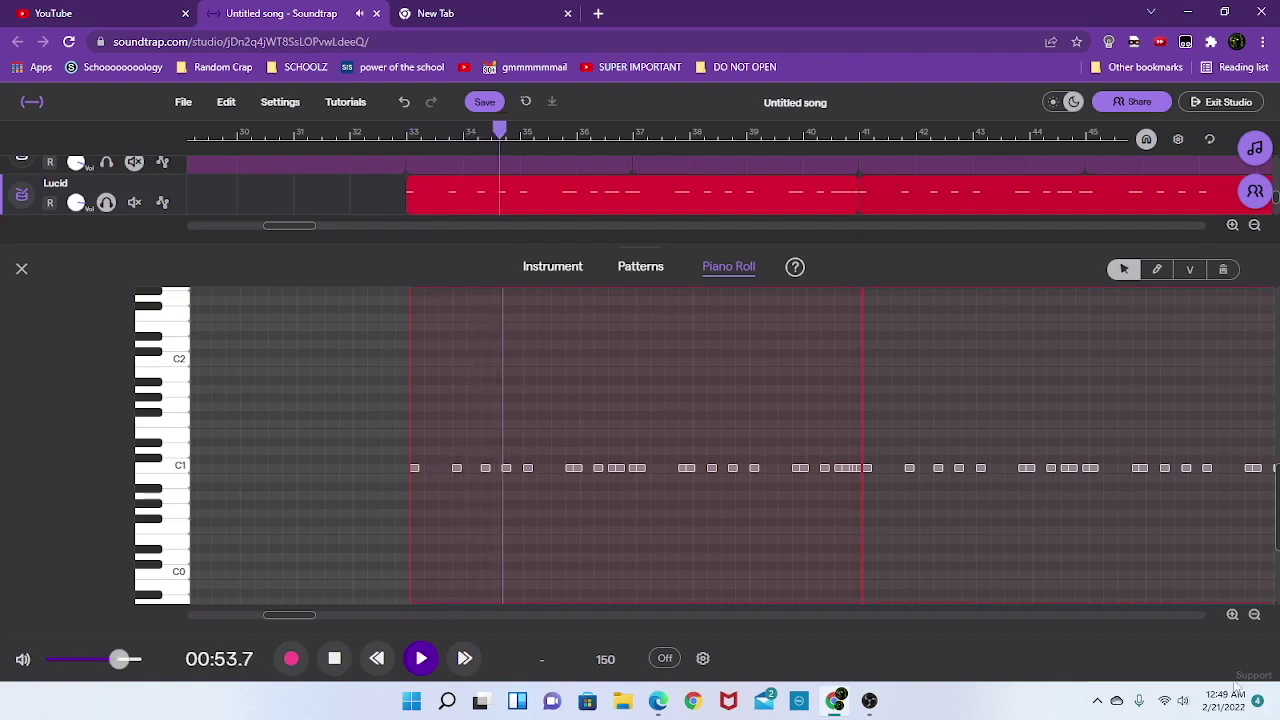
click(1232, 614)
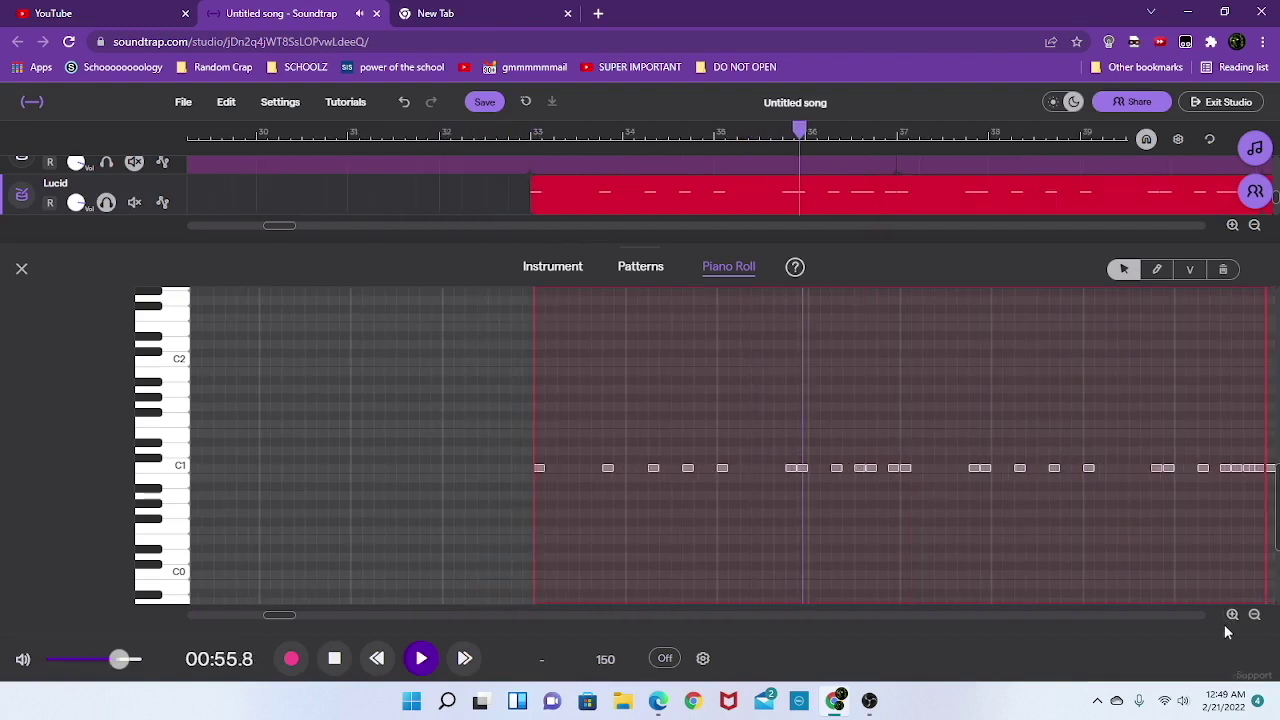
click(1232, 614)
click(1254, 614)
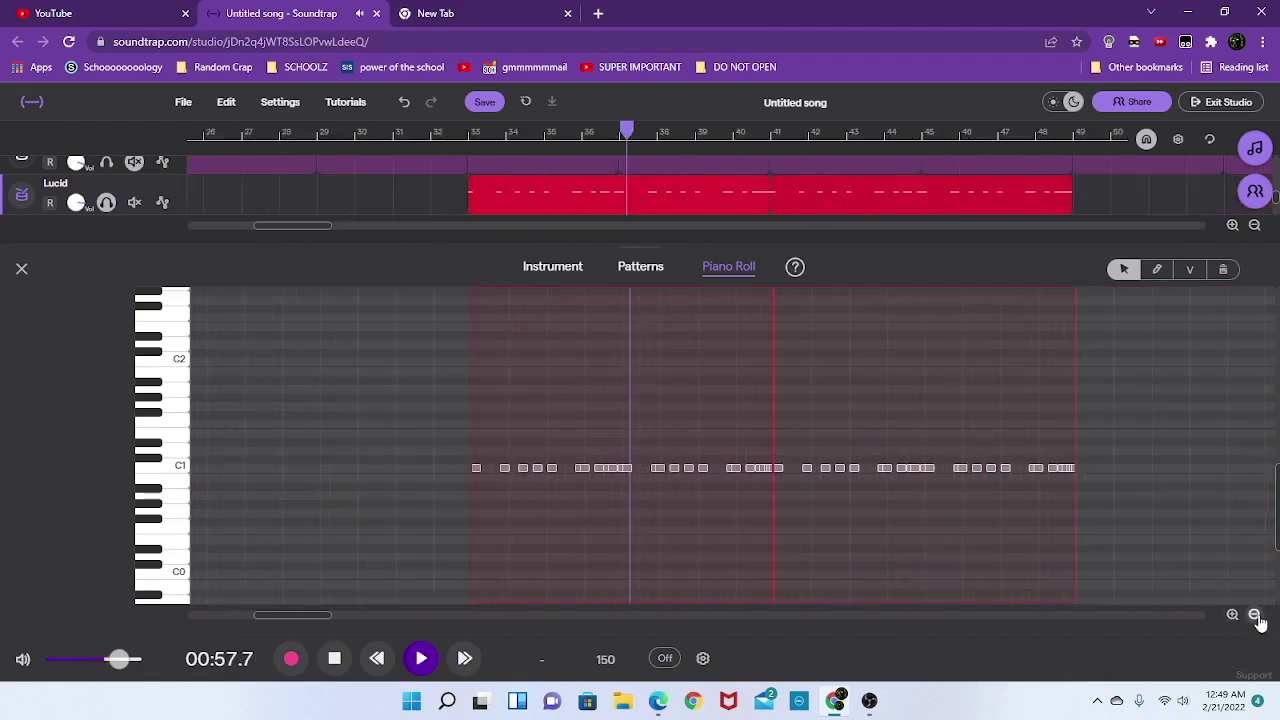
click(1232, 614)
click(1232, 614)
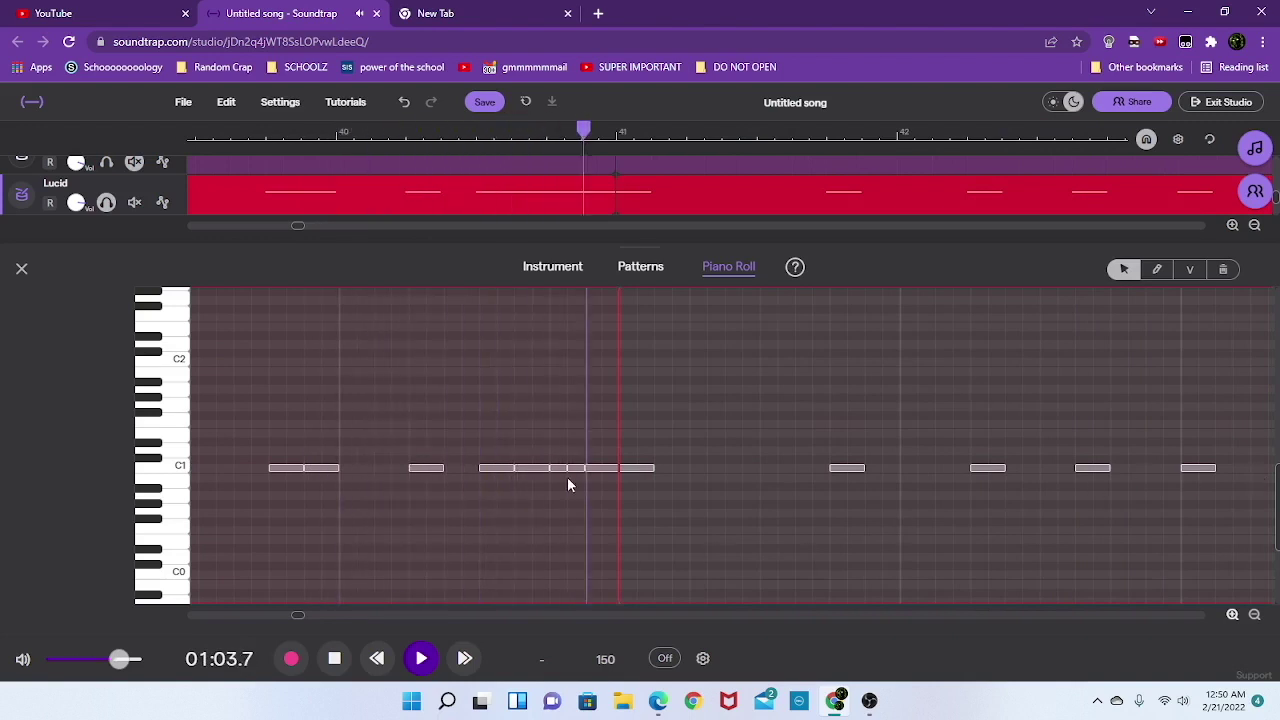
key(space)
click(1254, 614)
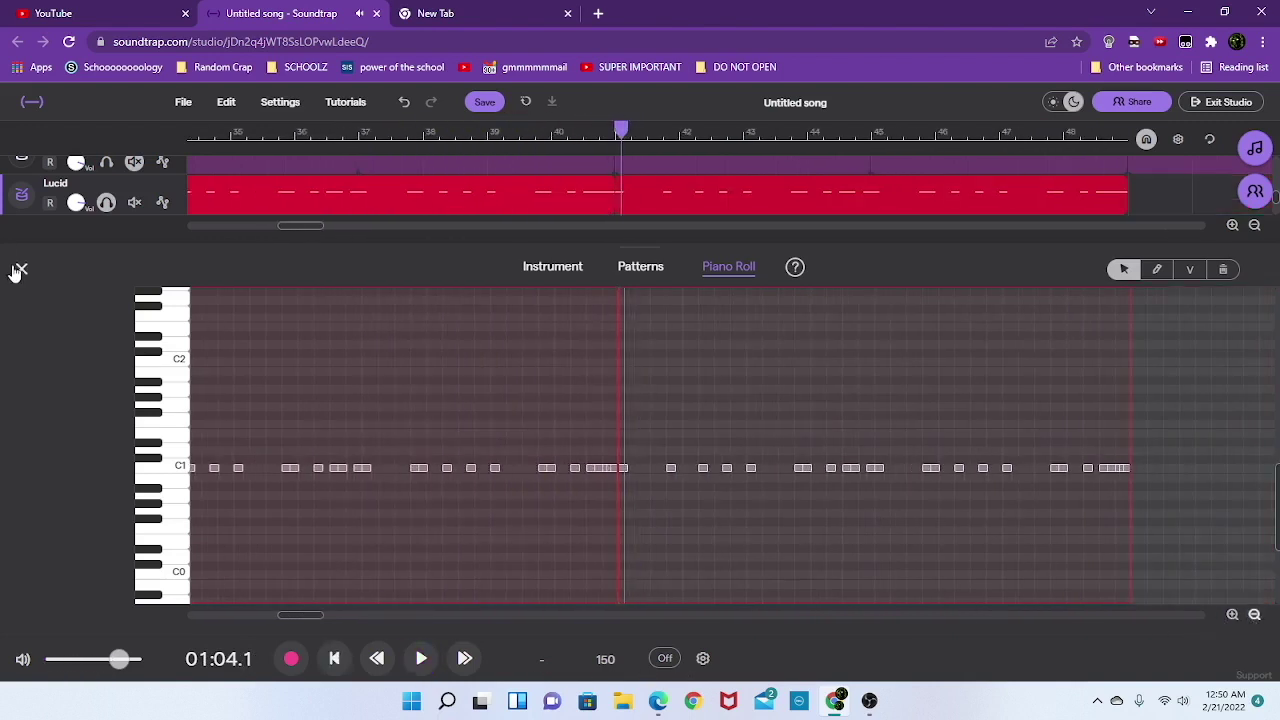
click(20, 270)
Step: Switch solo from Lucid to Gritty and open its region at bar 41 in the piano roll
click(106, 461)
click(106, 502)
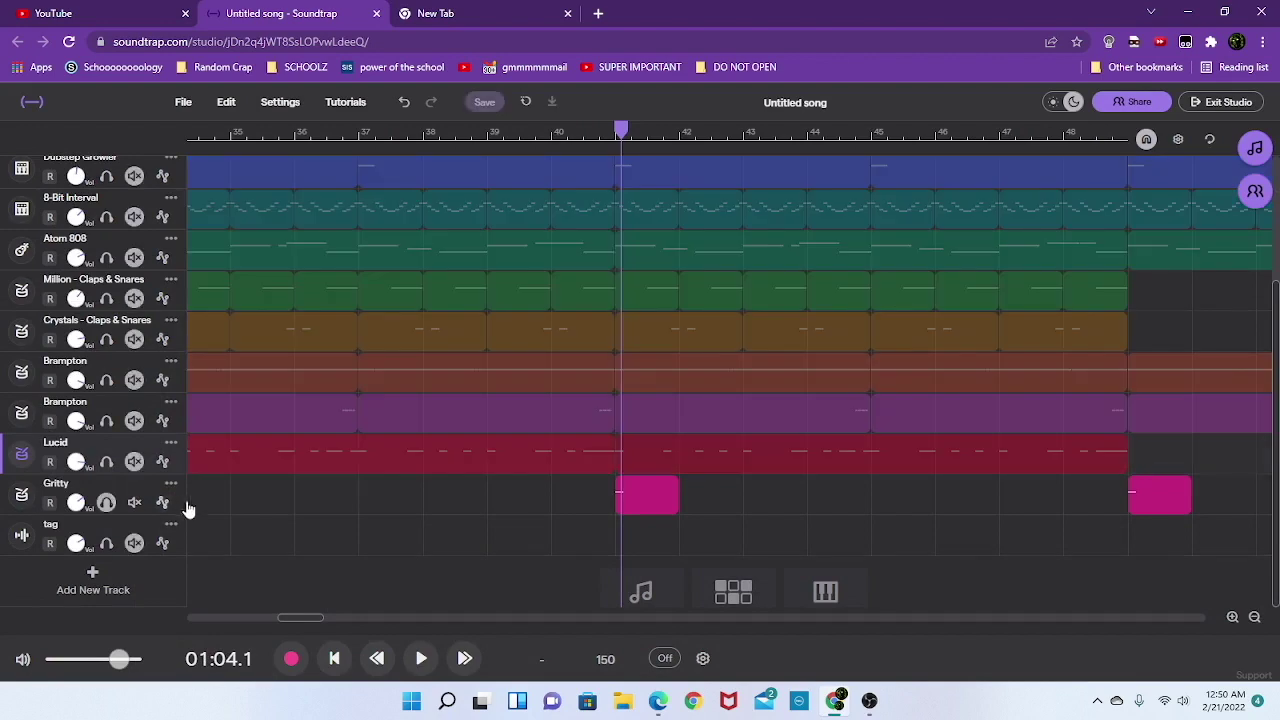
double_click(653, 507)
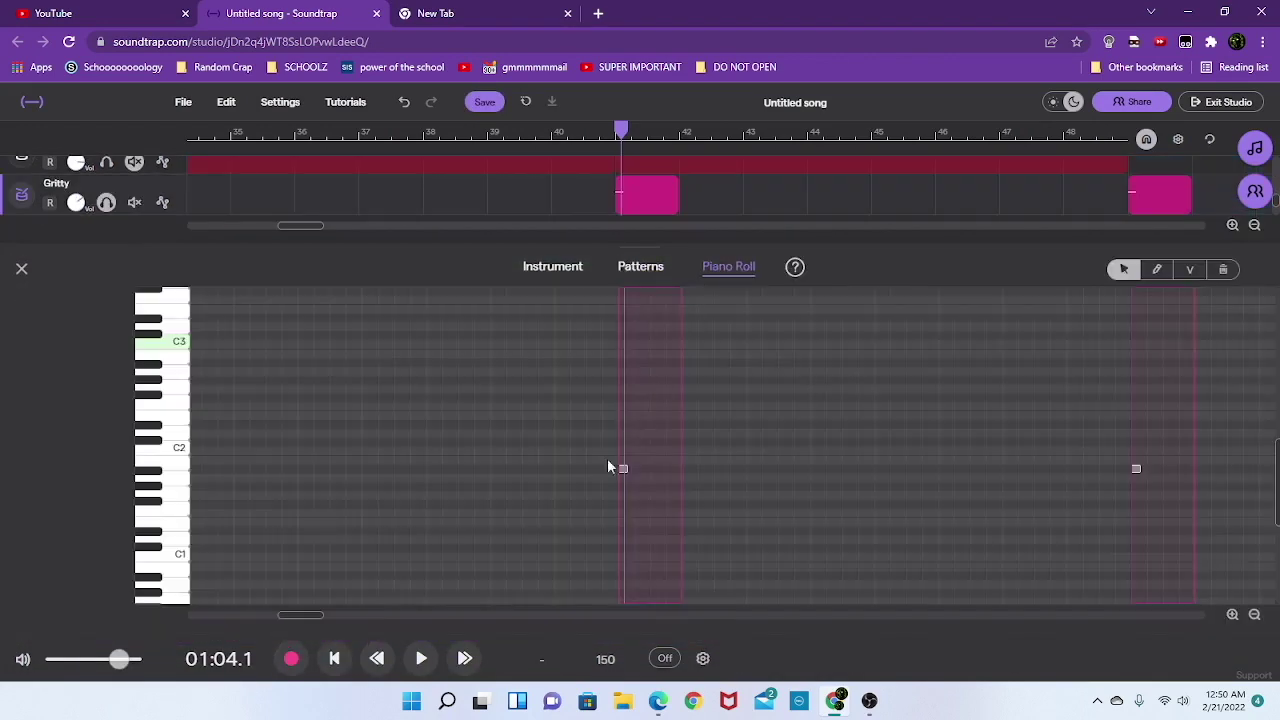